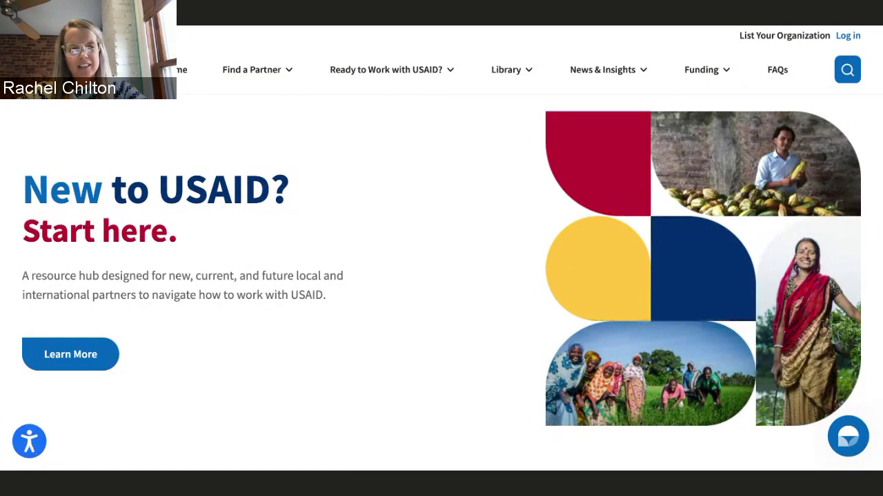
# Open the site's accessibility options and toggle the Readable Font content adjustment on and back off.
pyautogui.scroll(-1, 273, 302)
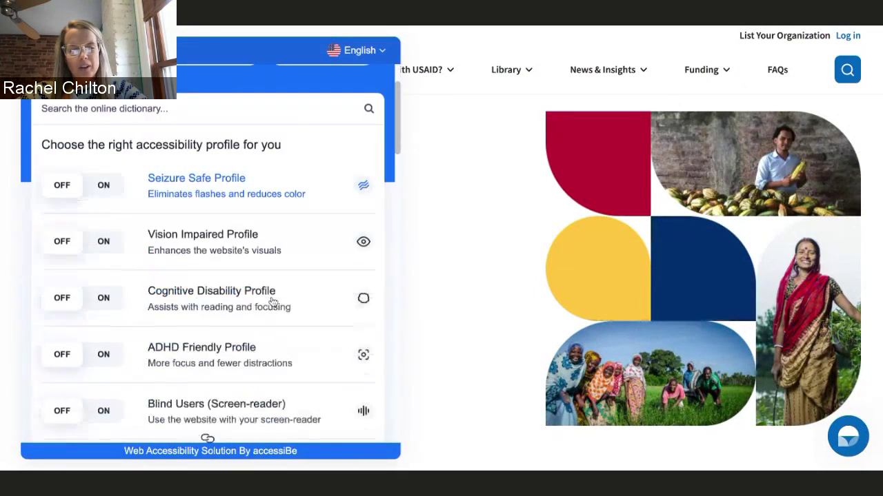
pyautogui.scroll(-4, 273, 302)
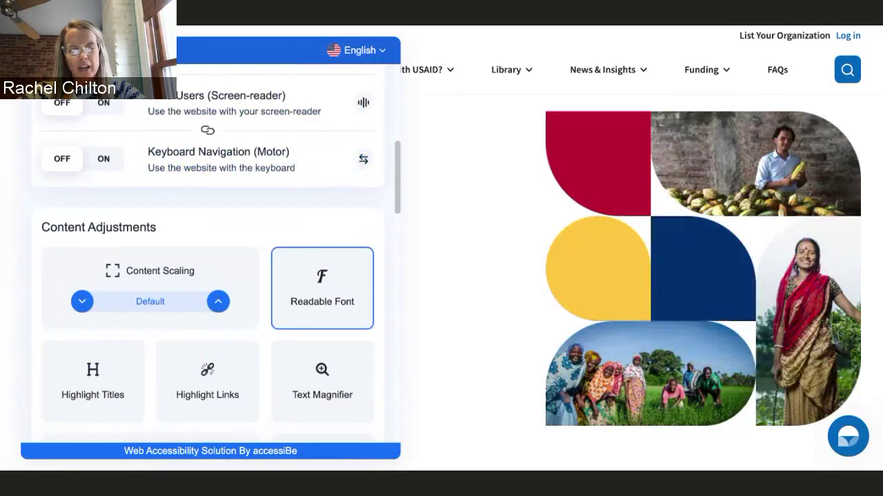
pyautogui.click(312, 263)
pyautogui.click(312, 264)
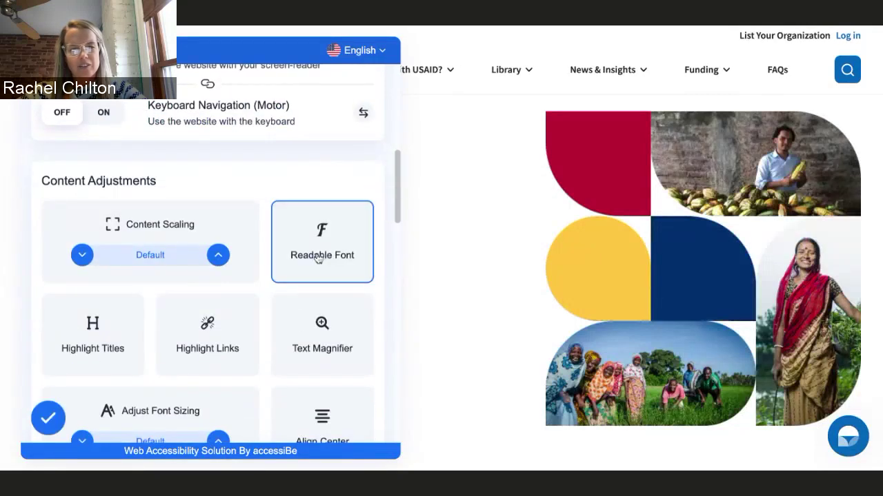
# Toggle the Dark Contrast color adjustment on and back off, then close the accessibility options.
pyautogui.scroll(-1, 298, 324)
pyautogui.scroll(-5, 297, 324)
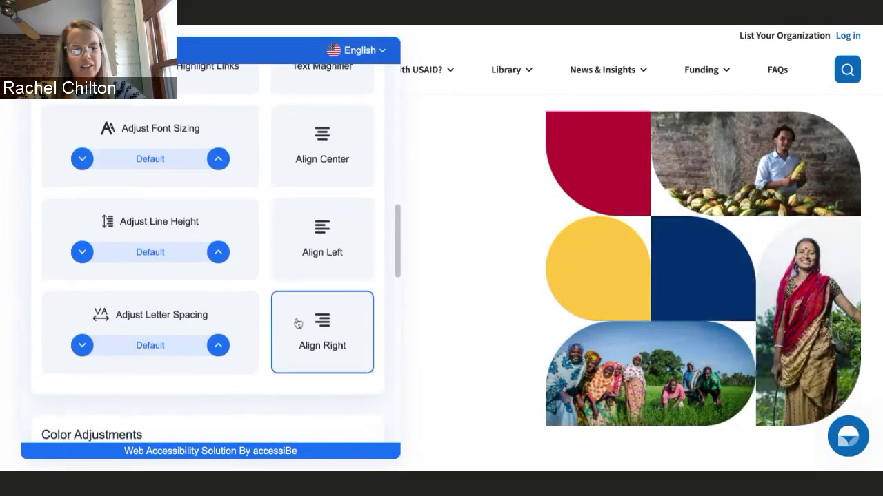
pyautogui.click(115, 378)
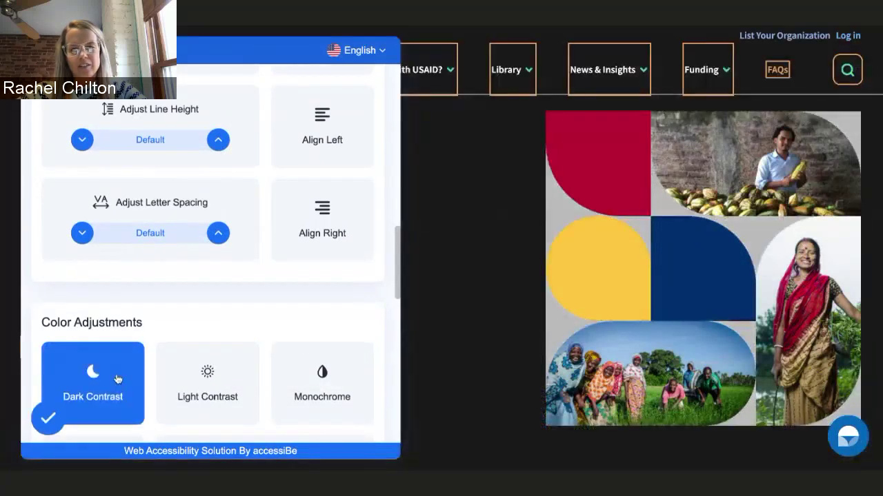
pyautogui.click(114, 378)
pyautogui.scroll(-4, 232, 370)
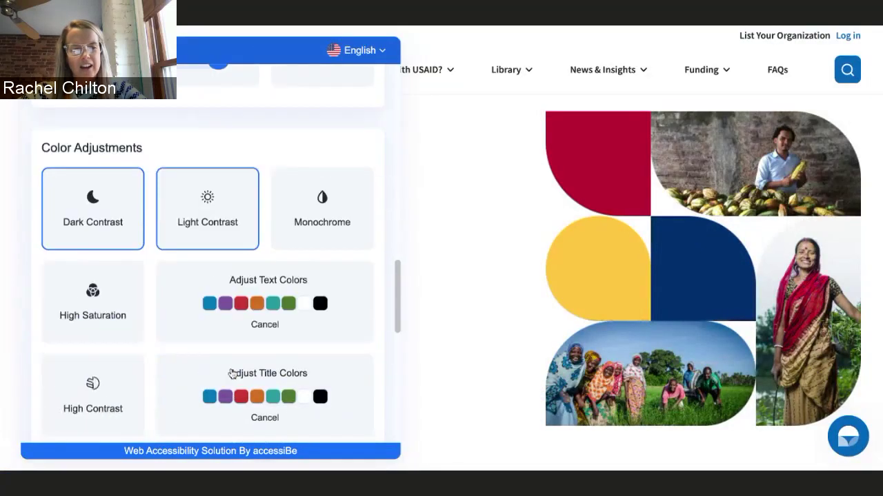
pyautogui.scroll(8, 232, 373)
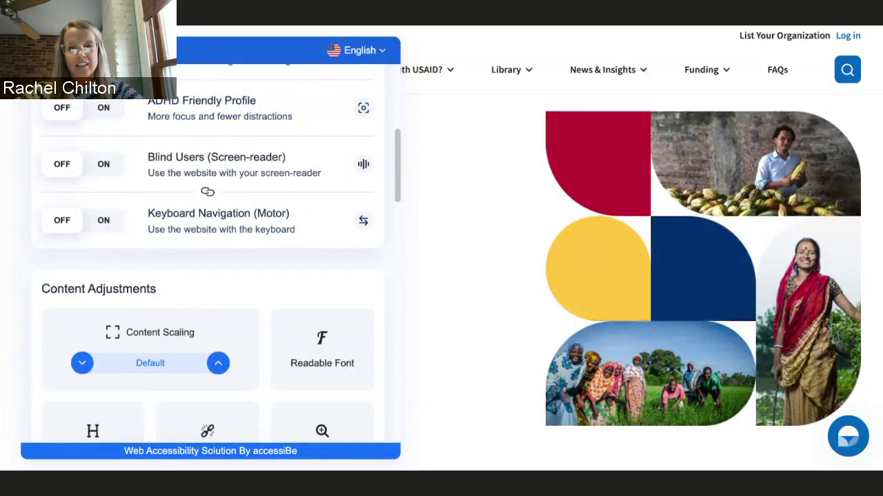
pyautogui.press('Escape')
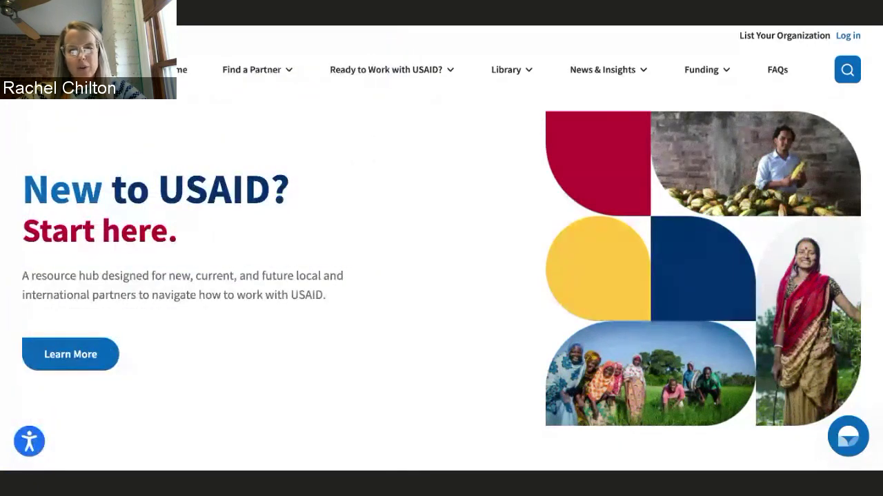
# Open the Learn More page from the "New to USAID?" banner and go to the "Are you ready to work with USAID?" checklist.
pyautogui.scroll(-1, 183, 210)
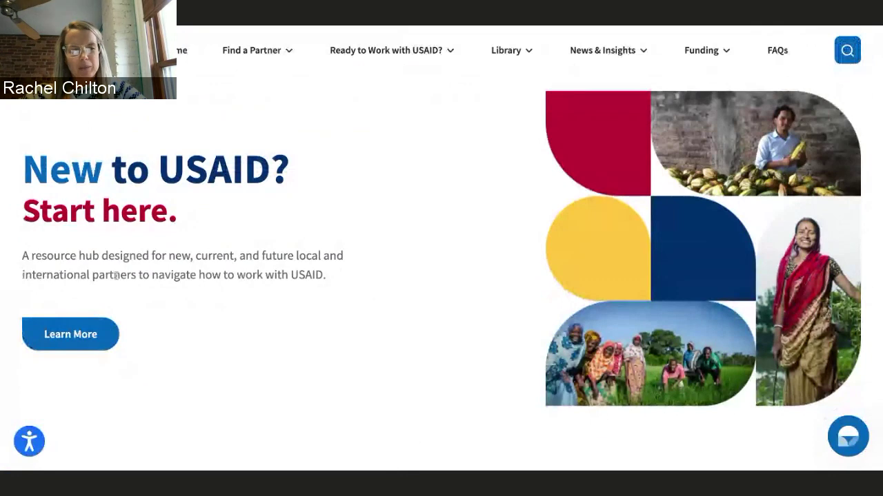
pyautogui.click(62, 335)
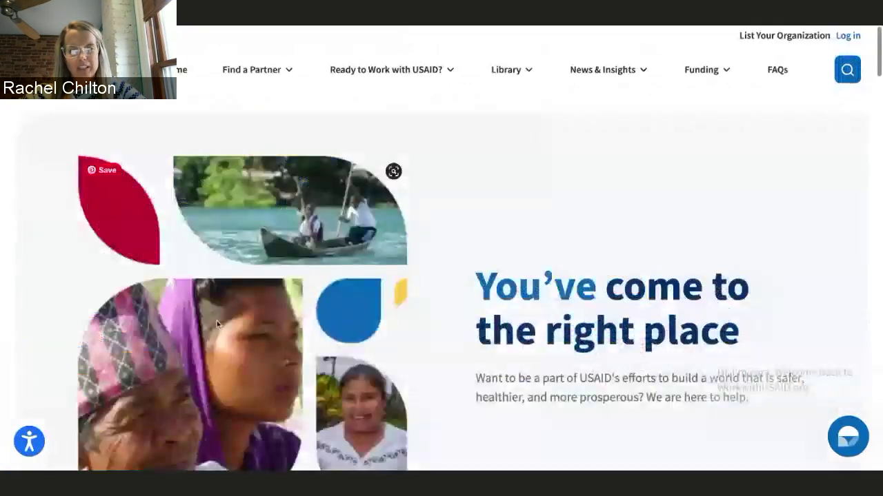
pyautogui.scroll(-3, 402, 305)
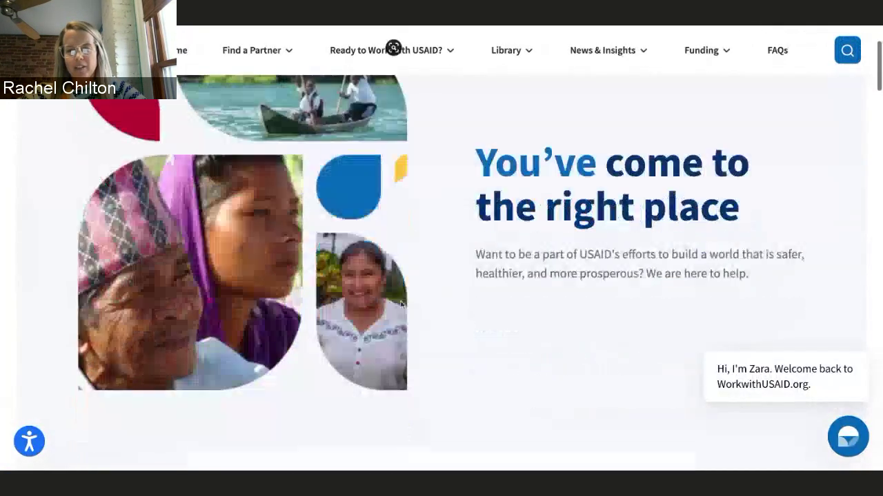
pyautogui.scroll(-5, 236, 331)
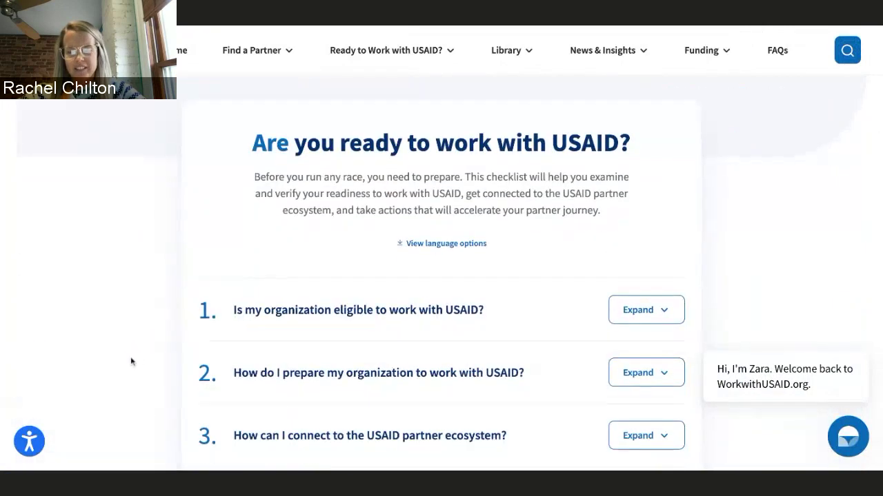
# Expand the checklist's first question on organization eligibility, read its answer, and collapse it again.
pyautogui.scroll(-1, 131, 361)
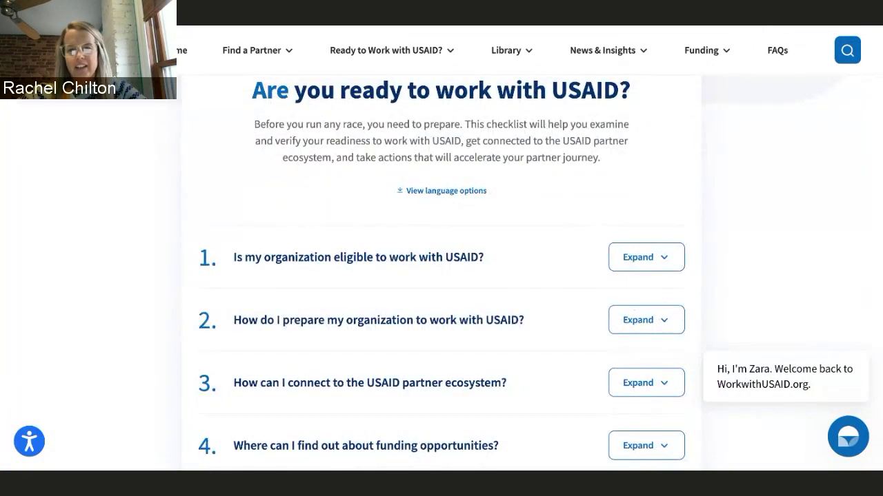
pyautogui.click(623, 259)
pyautogui.scroll(-3, 548, 276)
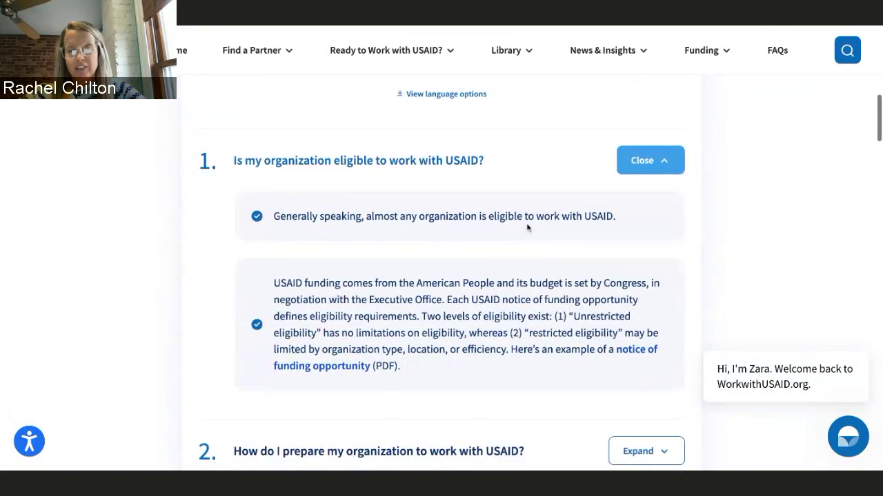
pyautogui.scroll(-1, 426, 255)
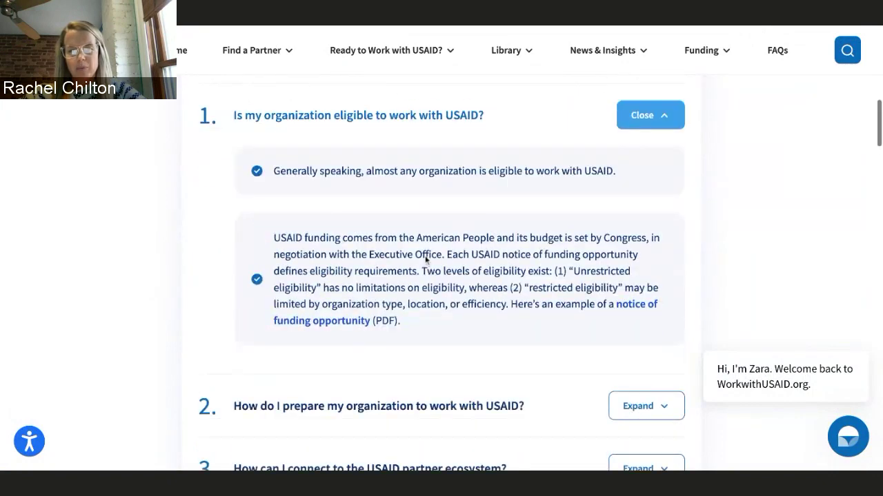
pyautogui.scroll(1, 424, 258)
pyautogui.scroll(-1, 458, 290)
pyautogui.scroll(1, 510, 269)
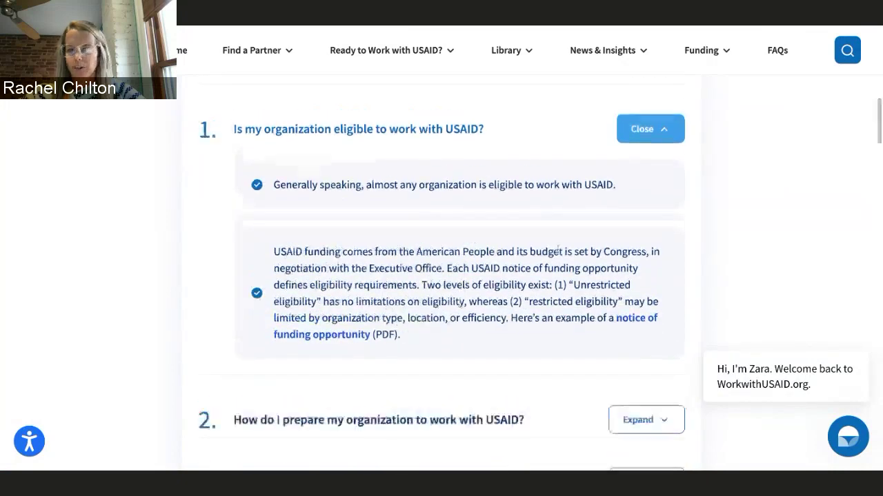
pyautogui.click(637, 131)
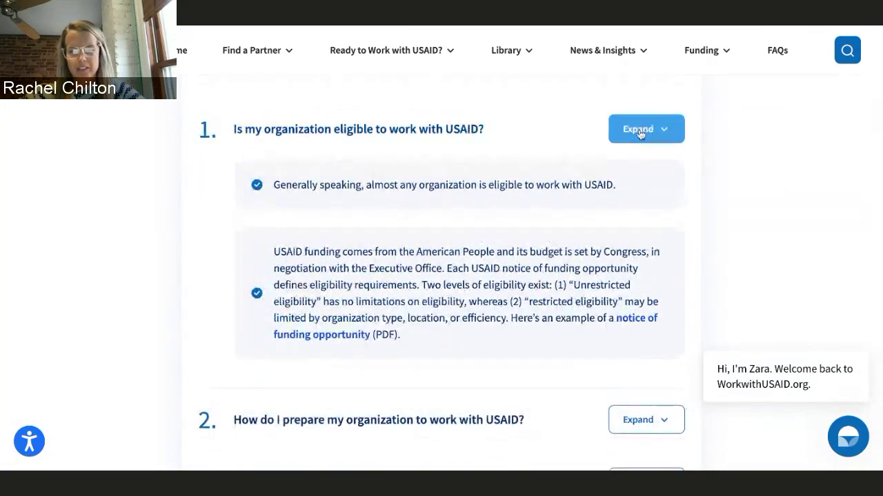
# Expand the fourth checklist question on finding funding opportunities, read its answer, and collapse it again.
pyautogui.scroll(-1, 487, 203)
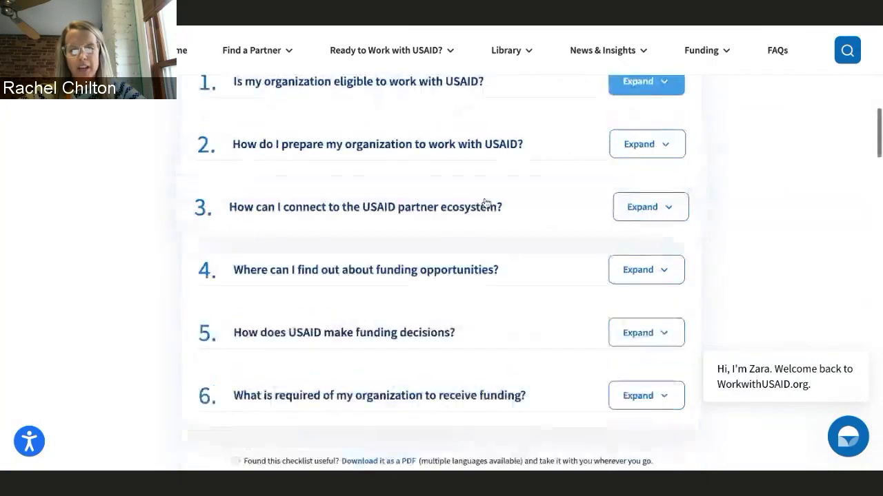
pyautogui.click(623, 251)
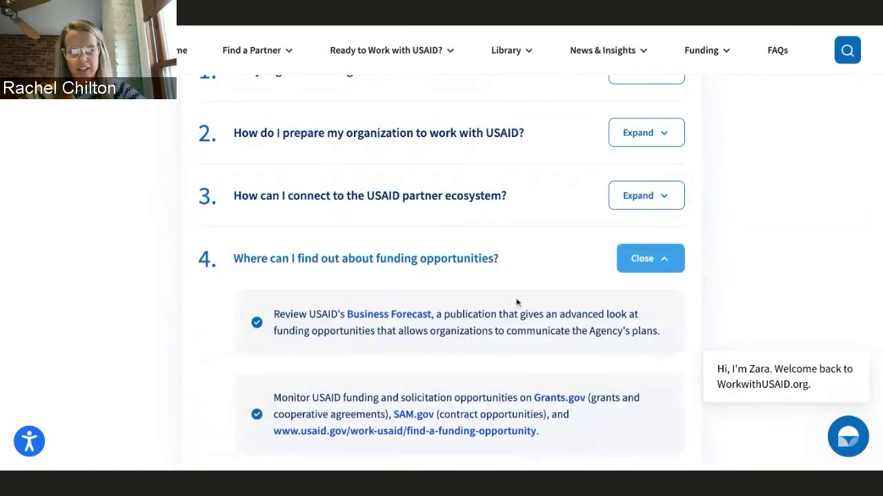
pyautogui.scroll(-1, 482, 283)
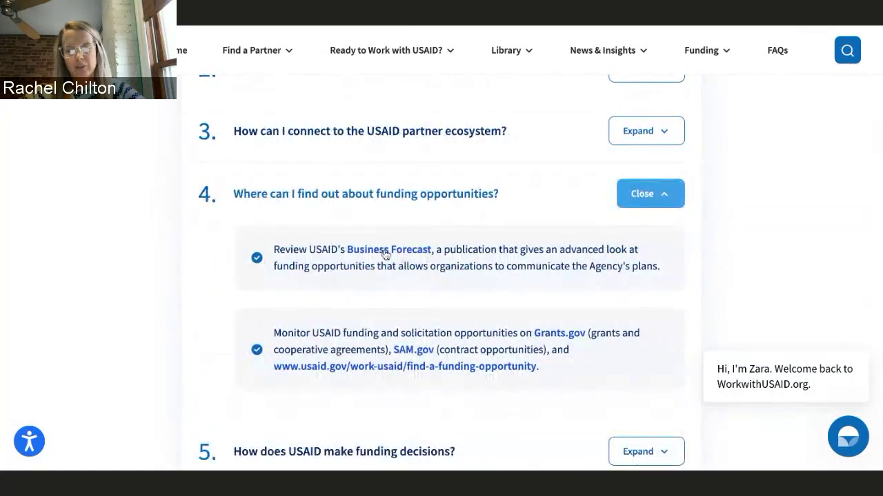
pyautogui.click(635, 197)
# Open the checklist's language options, look through the languages, select English to view the paper formats, and close the dialog.
pyautogui.scroll(2, 478, 262)
pyautogui.scroll(1, 479, 262)
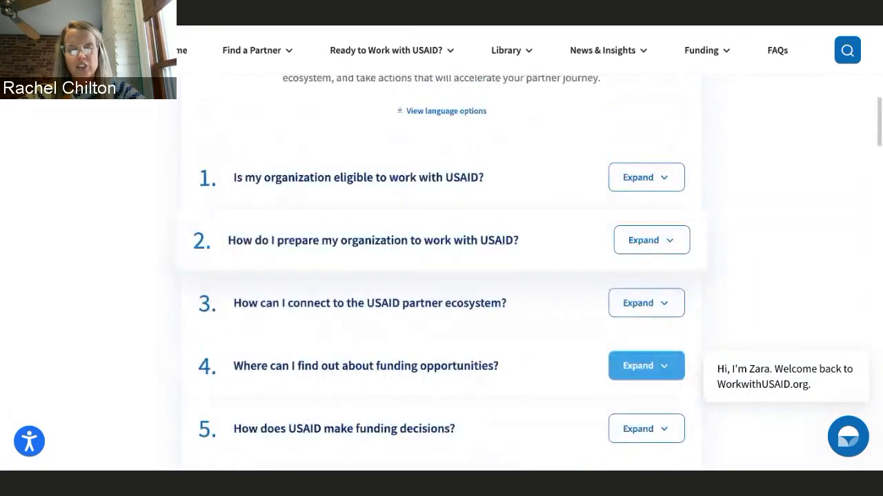
pyautogui.scroll(3, 408, 272)
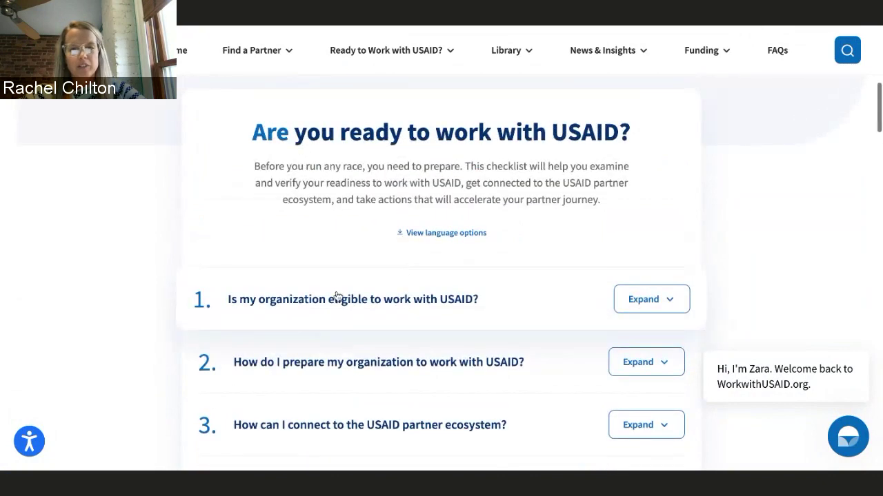
pyautogui.click(435, 234)
pyautogui.click(357, 300)
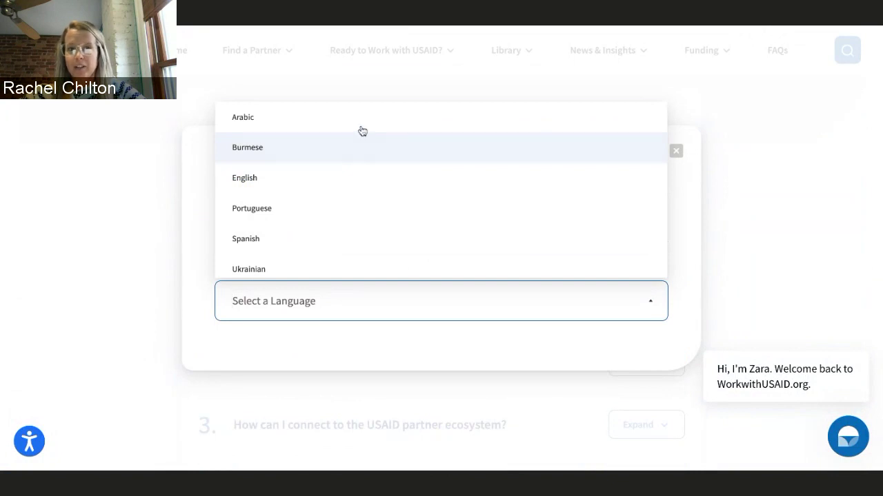
pyautogui.scroll(-1, 390, 175)
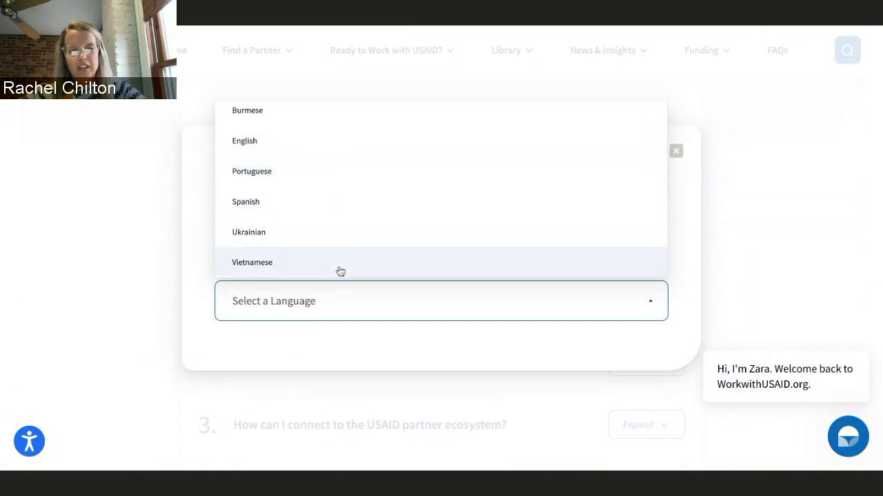
pyautogui.scroll(1, 365, 213)
pyautogui.scroll(-1, 400, 211)
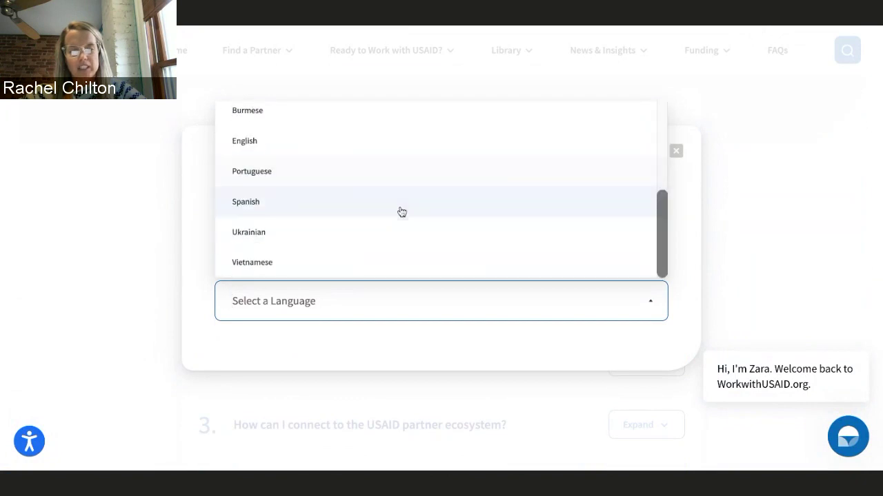
pyautogui.scroll(1, 401, 211)
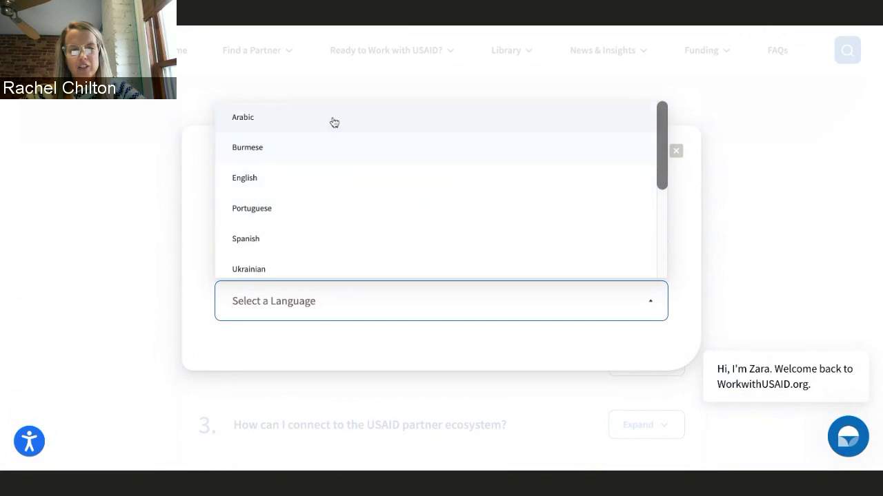
pyautogui.click(353, 191)
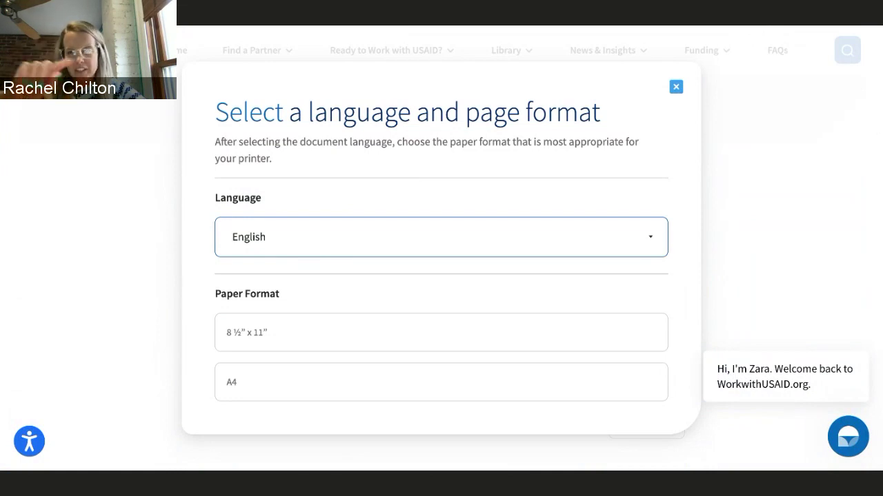
pyautogui.press('Escape')
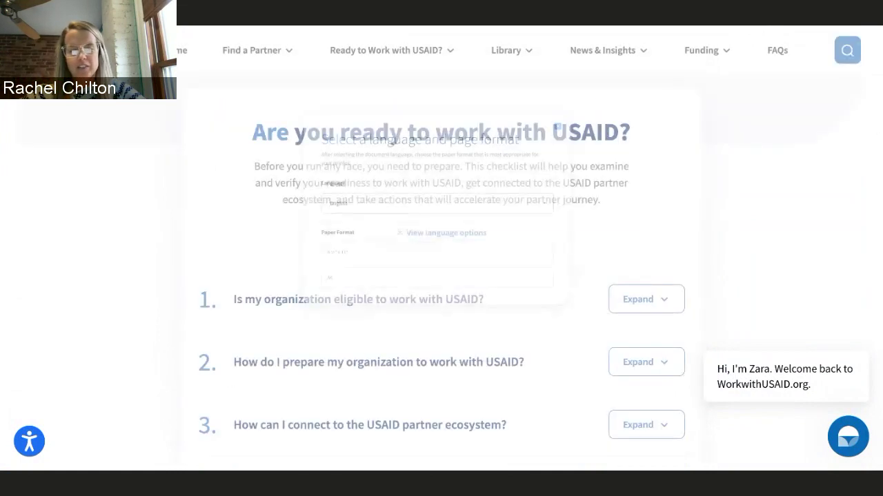
# Leave the checklist, open the Partner Directory page, and display the Find a Partner options.
pyautogui.scroll(-1, 155, 312)
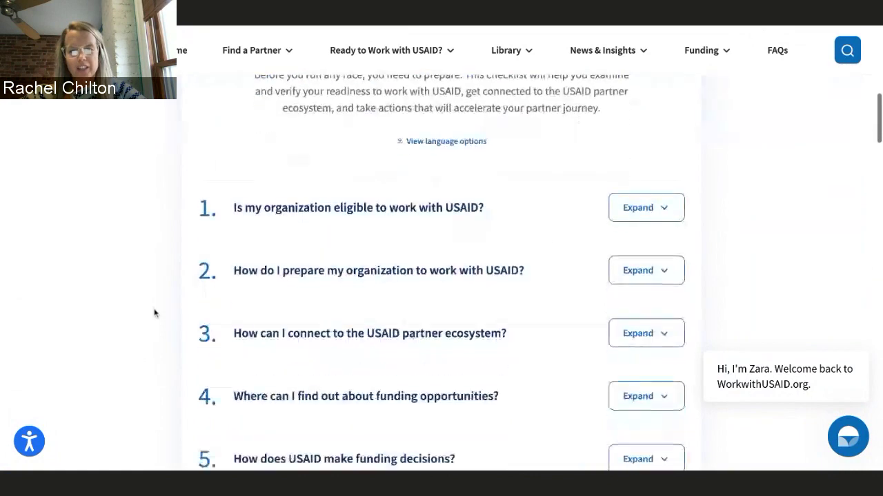
pyautogui.scroll(5, 154, 312)
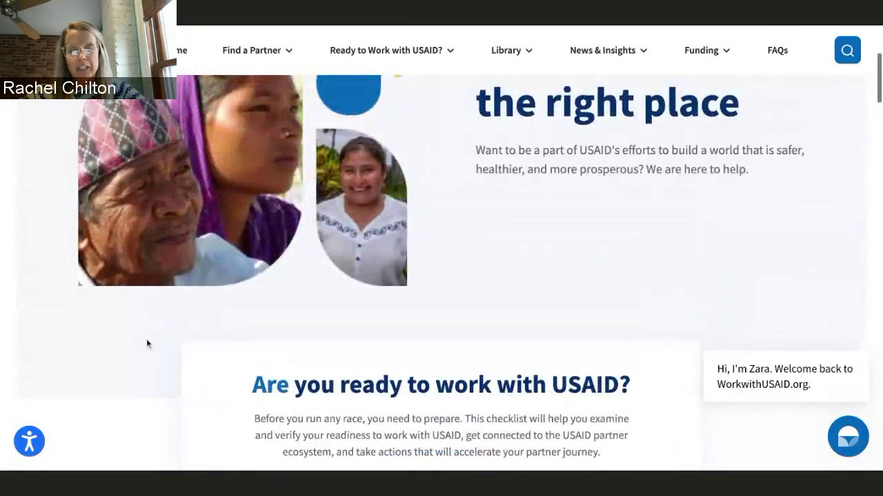
pyautogui.scroll(3, 146, 343)
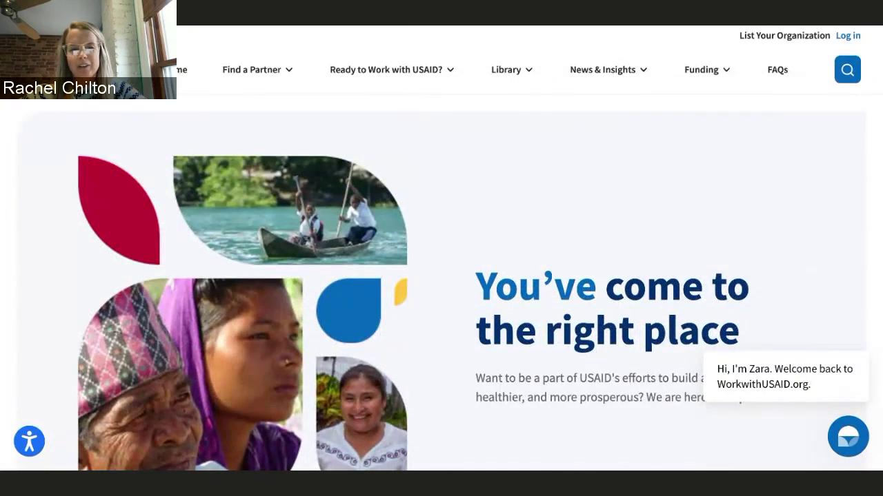
pyautogui.click(242, 70)
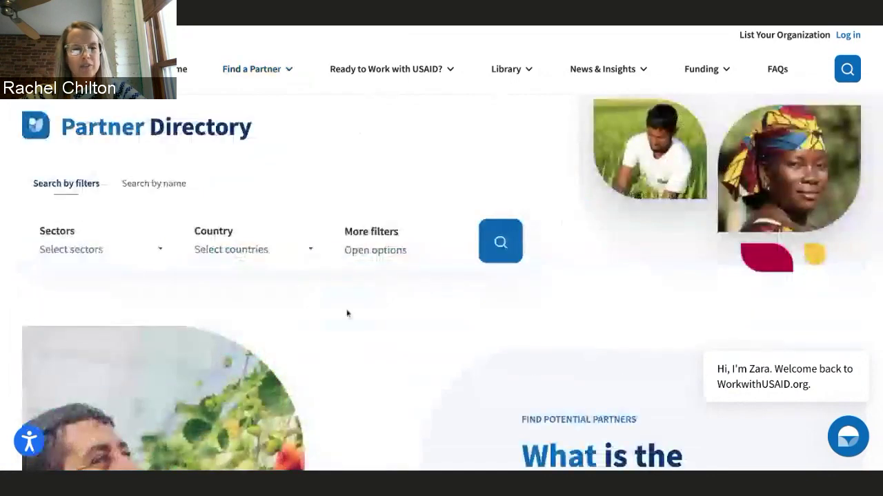
pyautogui.click(254, 69)
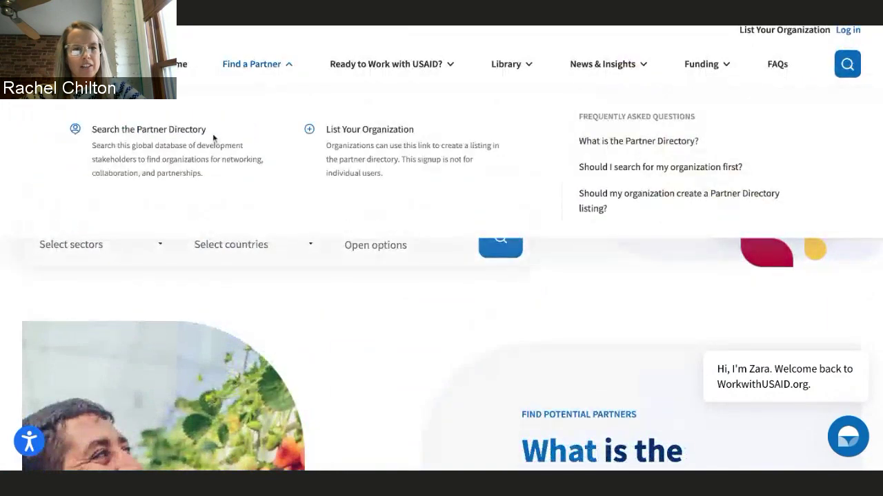
# Look through the Partner Directory's sector options and select Agriculture and food security as the sector filter.
pyautogui.scroll(-1, 219, 292)
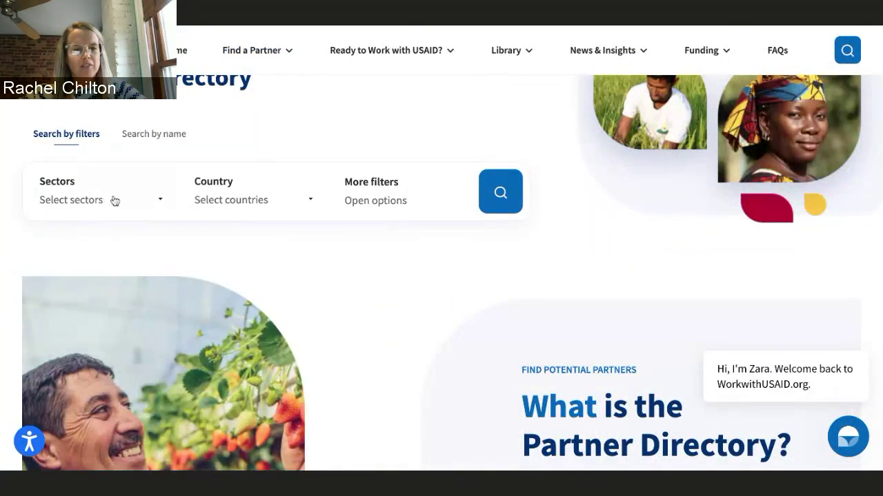
pyautogui.click(115, 201)
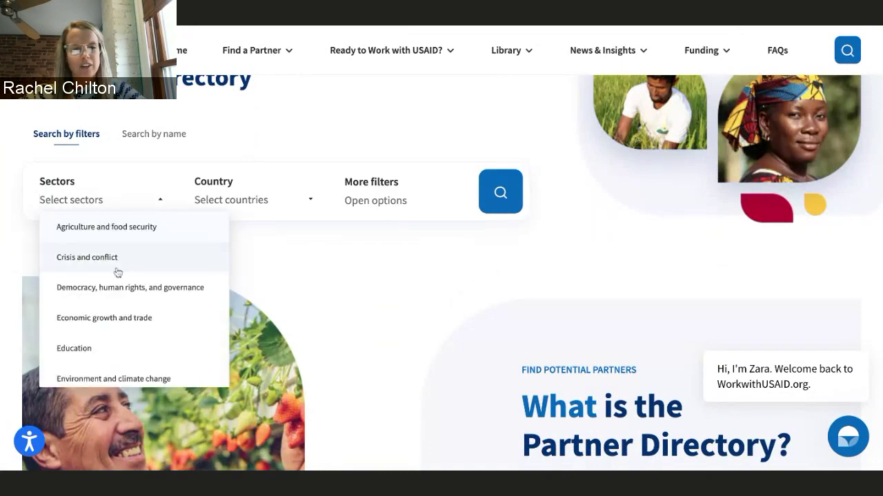
pyautogui.scroll(-2, 114, 274)
pyautogui.scroll(2, 118, 273)
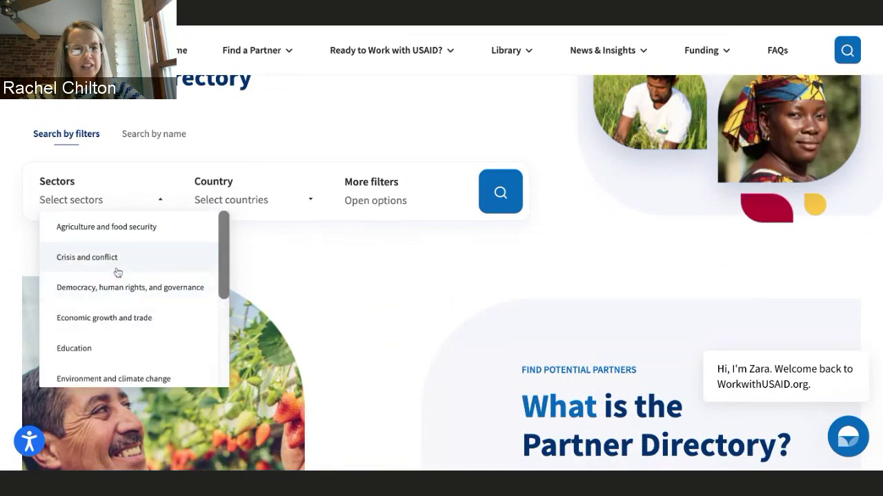
pyautogui.scroll(1, 117, 273)
pyautogui.click(110, 243)
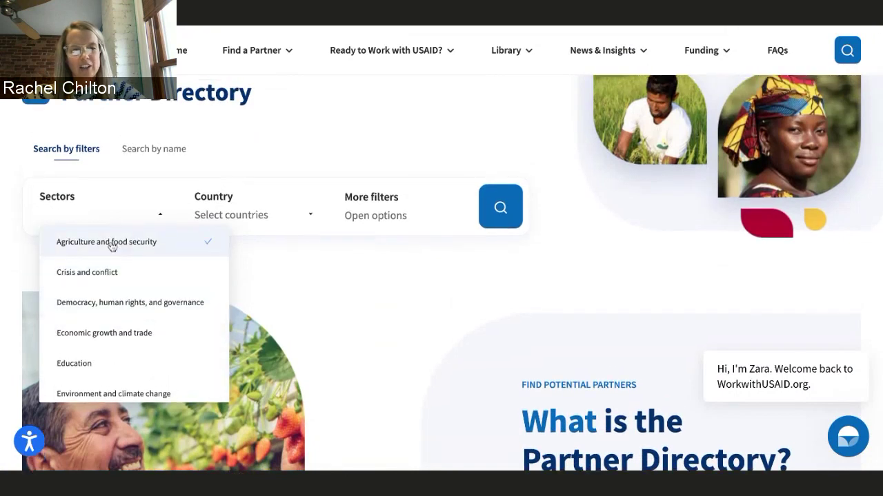
# Set the directory's country filter to Tanzania, United Republic of.
pyautogui.click(264, 222)
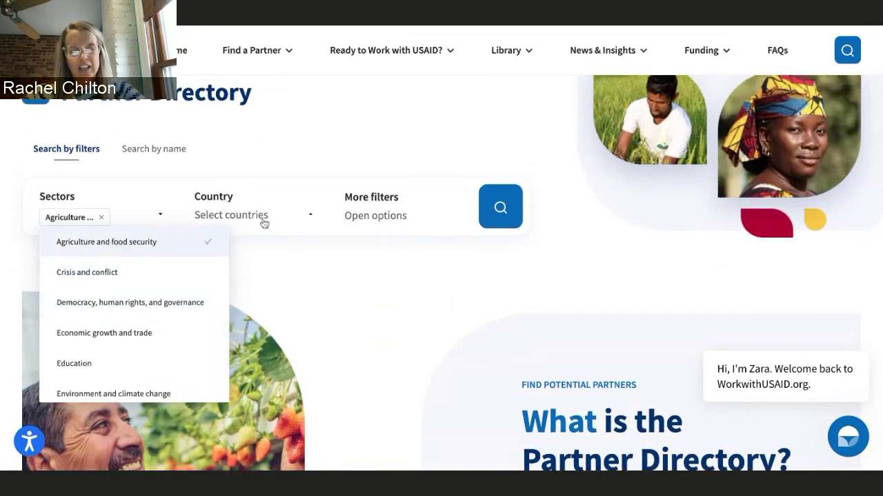
pyautogui.scroll(-3, 260, 279)
pyautogui.scroll(1, 262, 280)
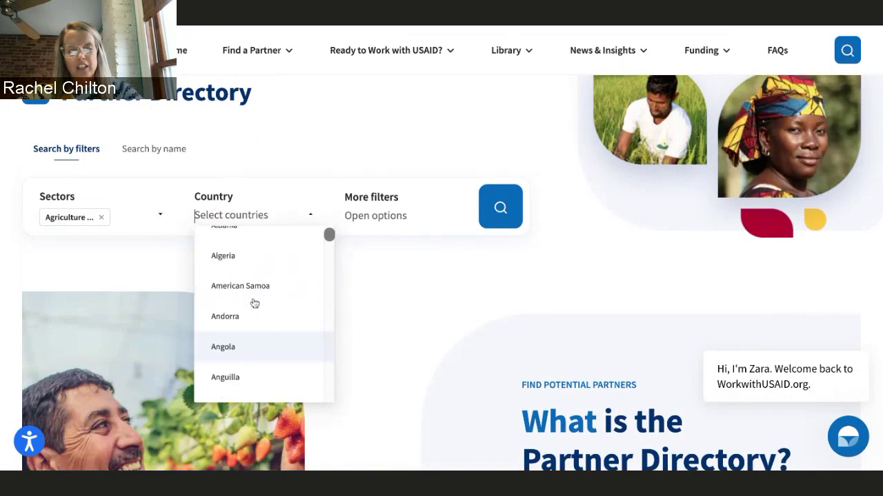
pyautogui.write('tanza')
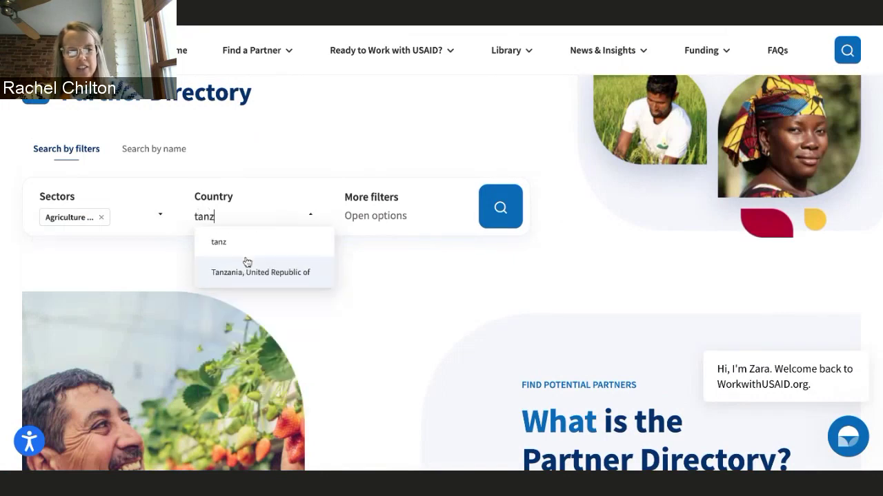
pyautogui.click(254, 272)
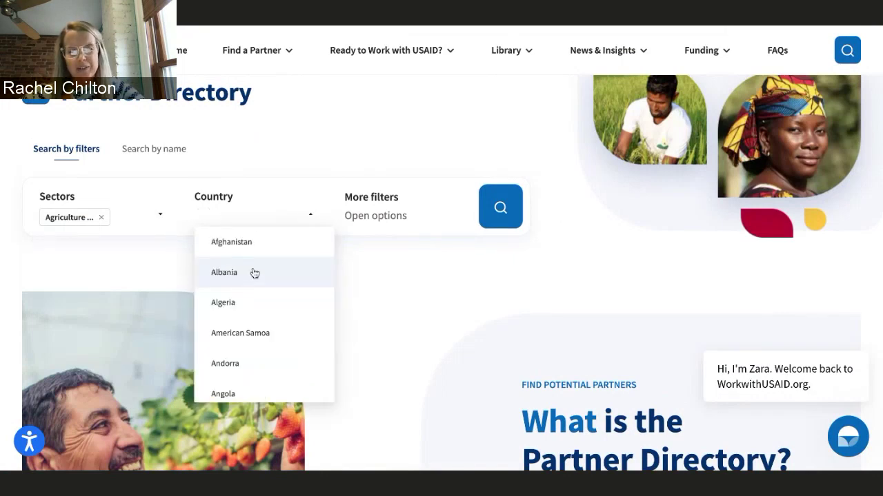
pyautogui.click(405, 283)
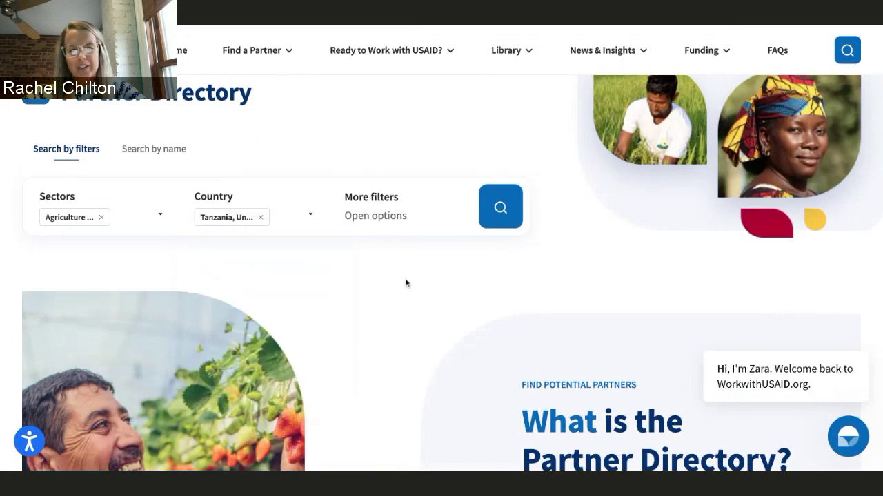
# Run the Partner Directory search with the chosen sector and country, and look through the listed organizations.
pyautogui.click(497, 207)
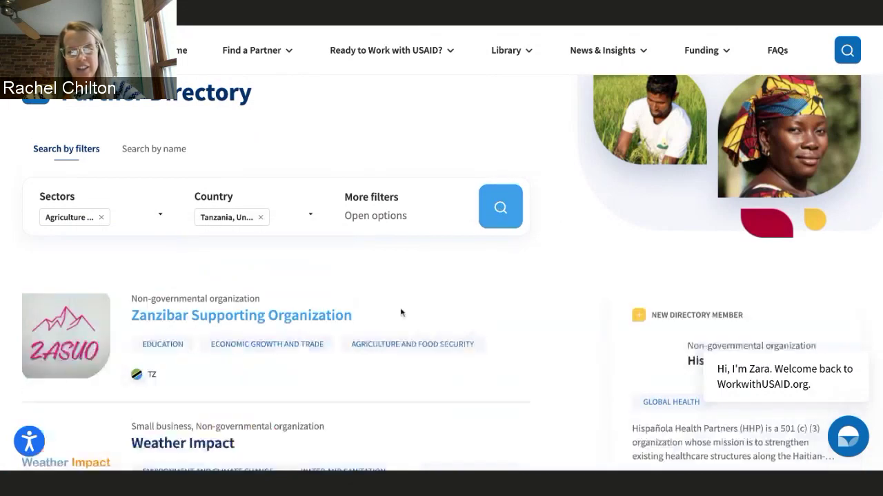
pyautogui.scroll(-3, 400, 310)
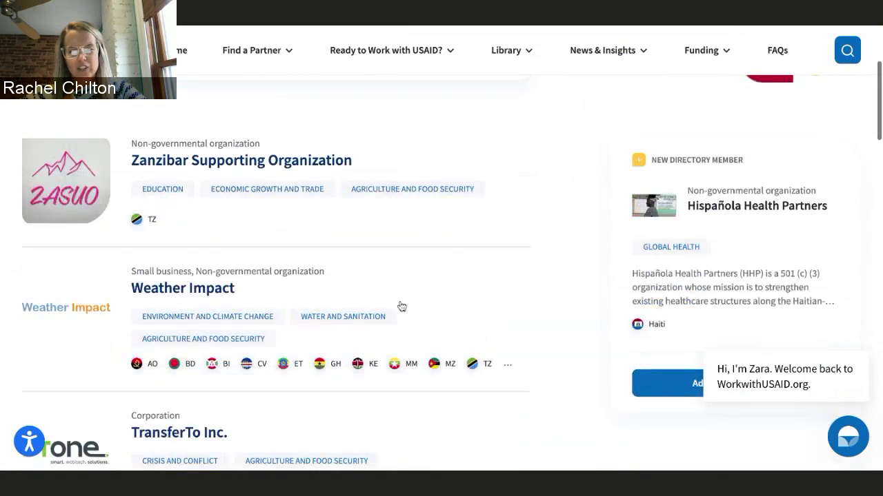
pyautogui.scroll(-1, 400, 307)
pyautogui.scroll(1, 355, 331)
pyautogui.scroll(2, 355, 331)
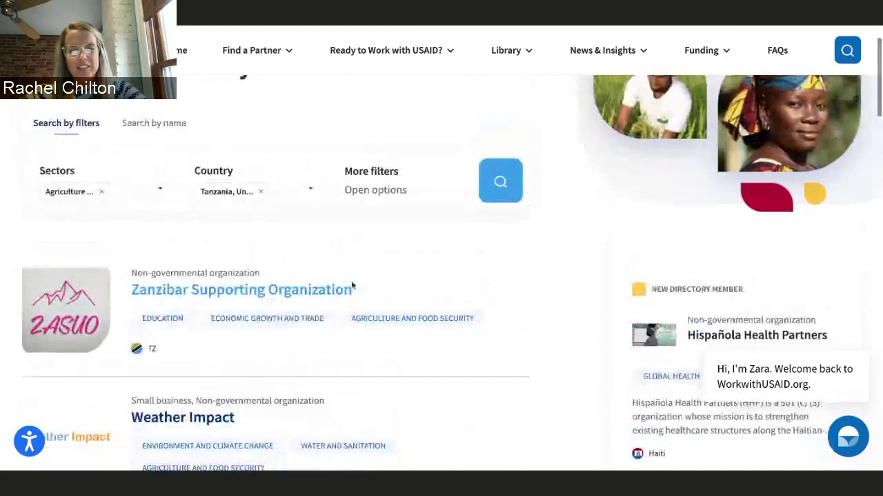
pyautogui.scroll(-8, 352, 286)
pyautogui.scroll(-2, 352, 286)
pyautogui.scroll(10, 425, 229)
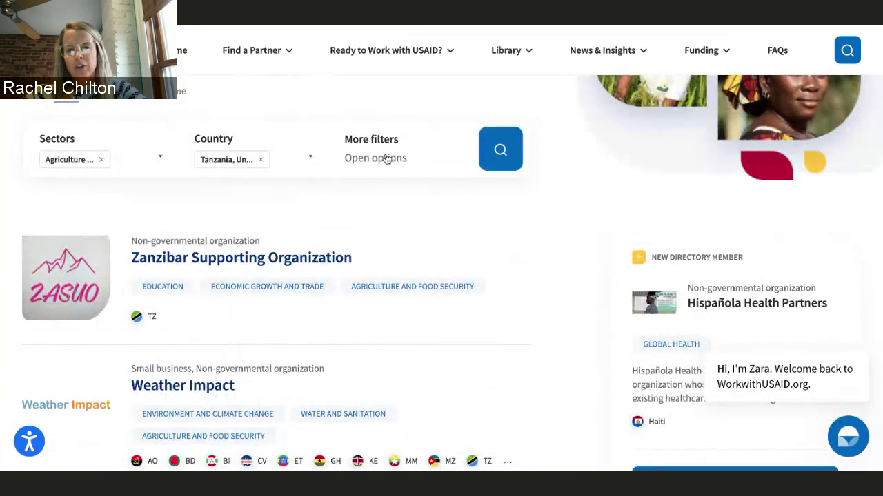
# Open the directory's additional filters, review the Type of organization options, and close that list without choosing one.
pyautogui.click(387, 159)
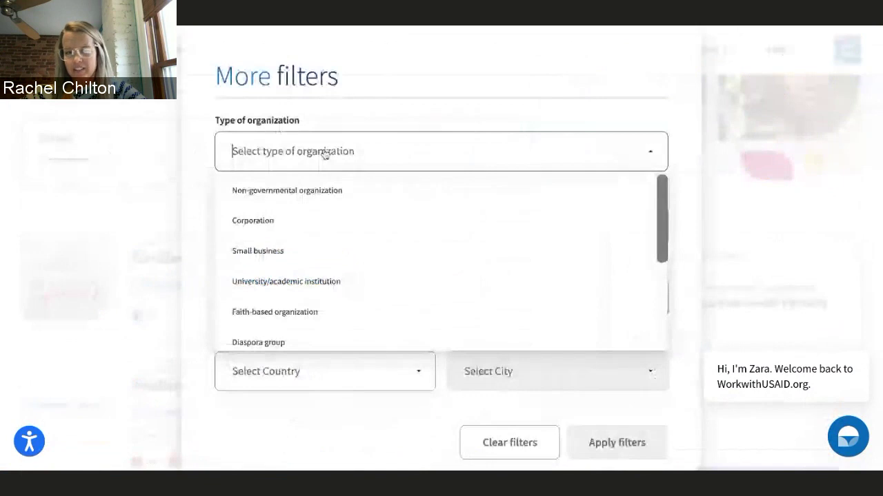
pyautogui.scroll(-1, 283, 210)
pyautogui.scroll(1, 286, 211)
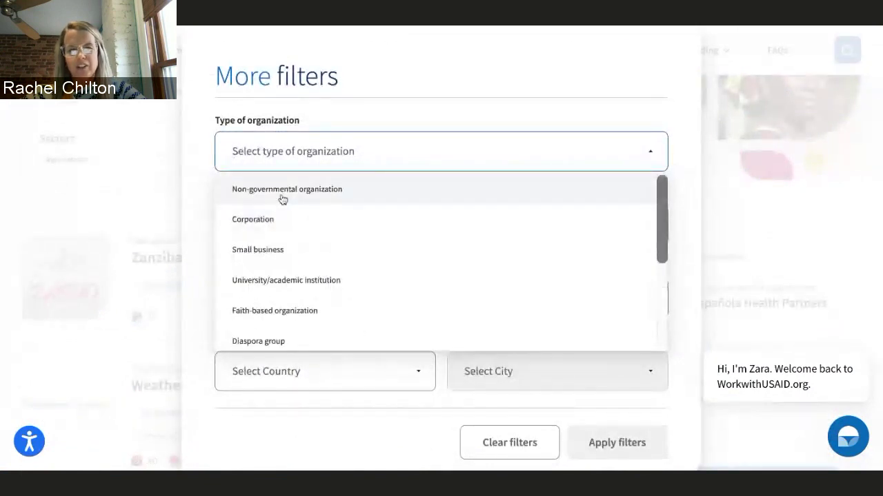
pyautogui.scroll(-3, 296, 228)
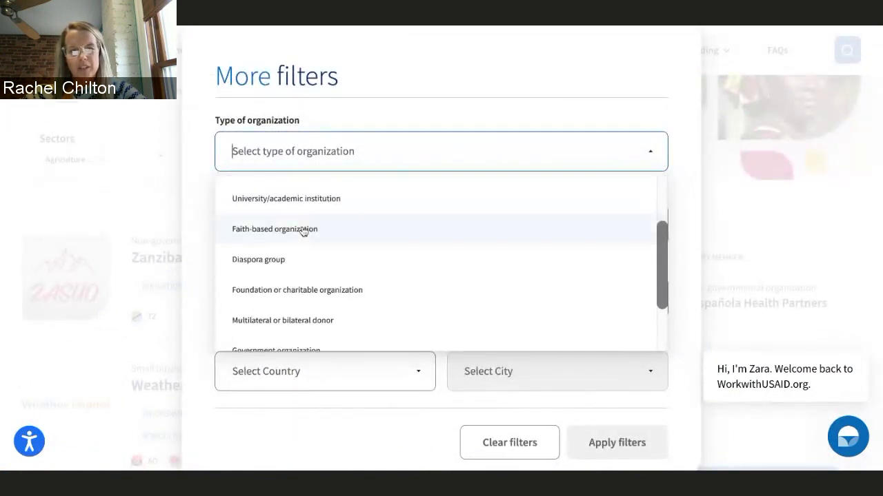
pyautogui.scroll(-2, 234, 295)
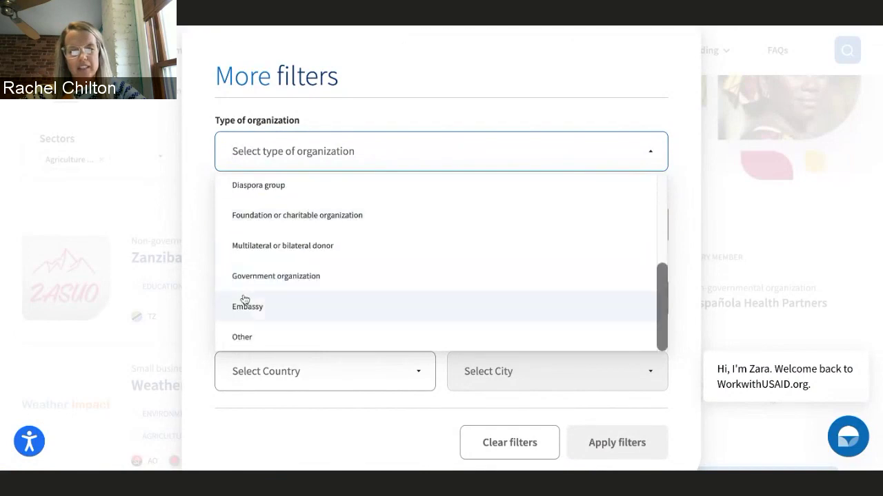
pyautogui.click(185, 292)
# Review the USAID Partnership and Socio-economic factors options, and close the additional filters without applying any.
pyautogui.click(299, 231)
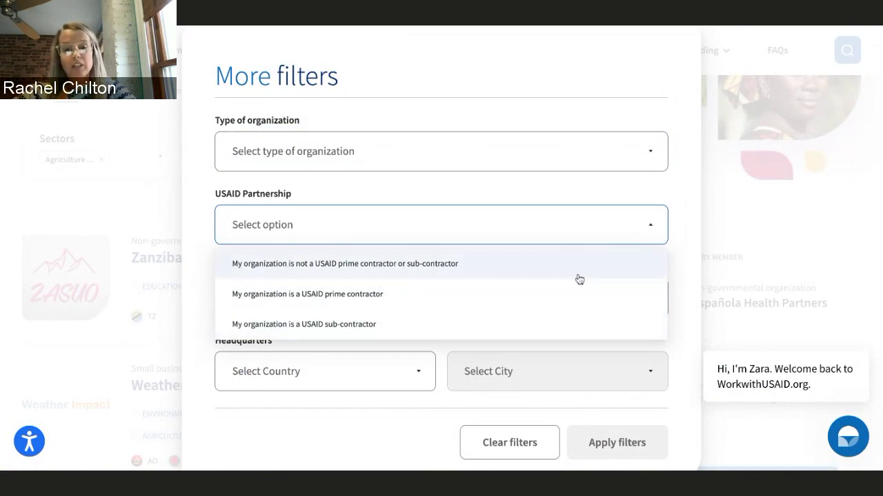
pyautogui.click(677, 260)
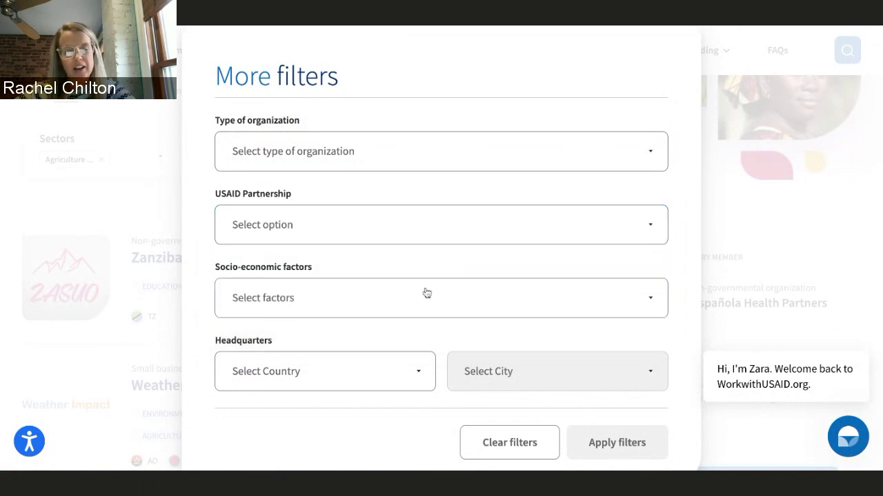
pyautogui.click(330, 302)
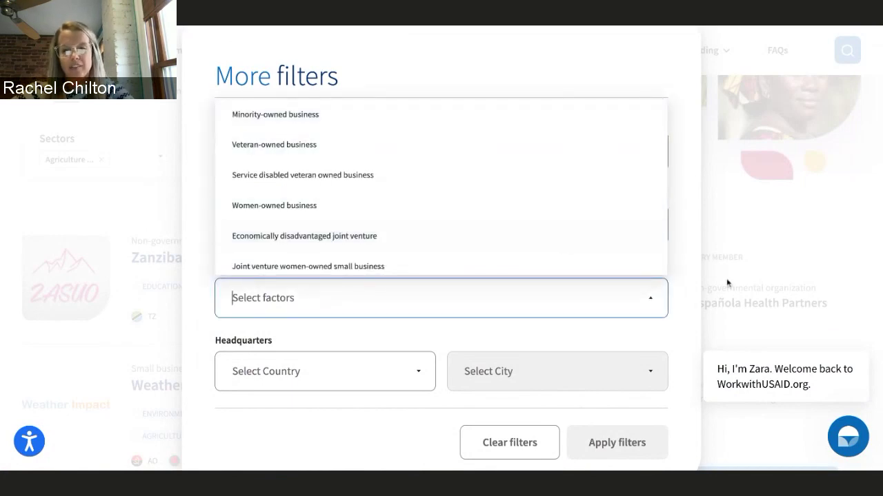
pyautogui.click(681, 281)
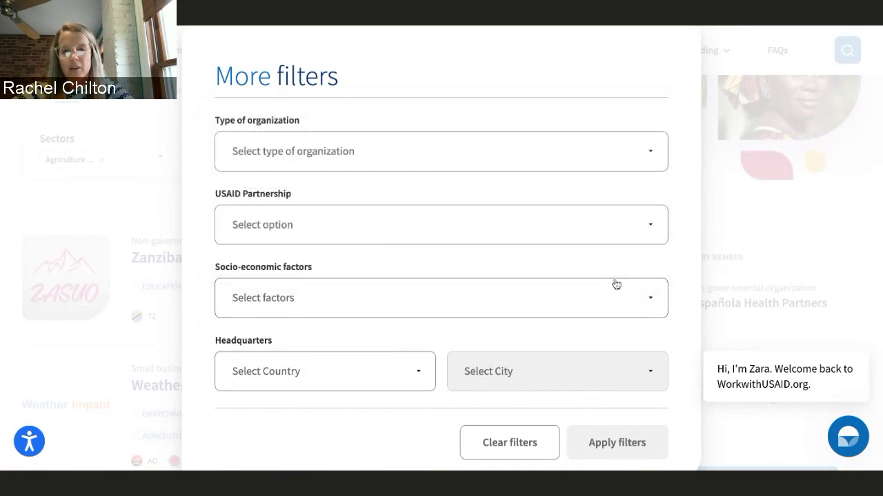
pyautogui.click(723, 199)
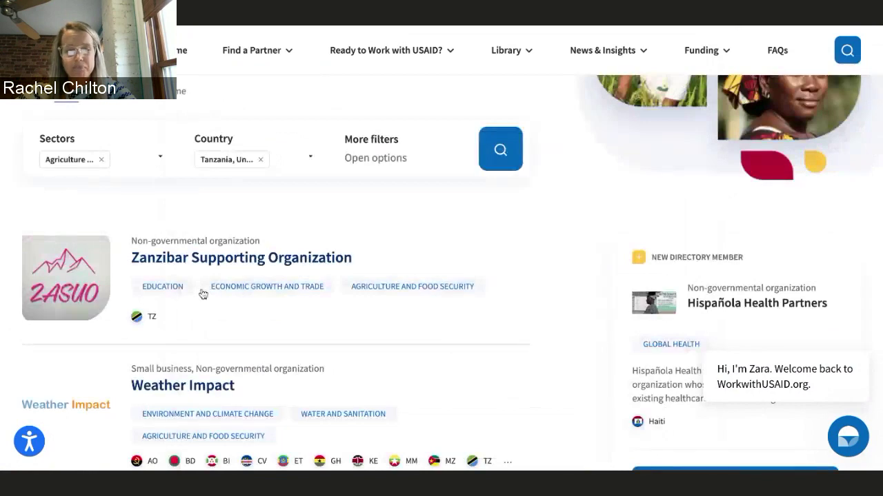
# Open the Zanzibar Supporting Organization profile from the results and examine its sectors, organization type, locations and About Us text.
pyautogui.scroll(-1, 176, 207)
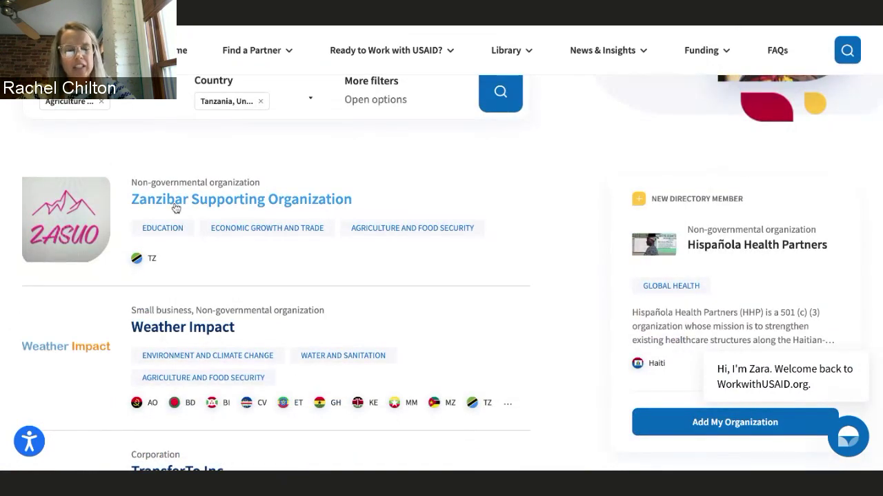
pyautogui.click(175, 203)
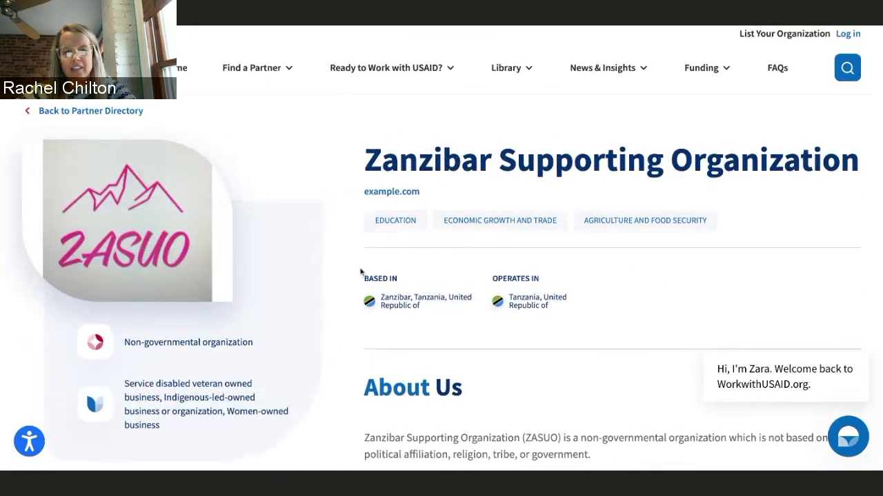
pyautogui.scroll(-1, 360, 272)
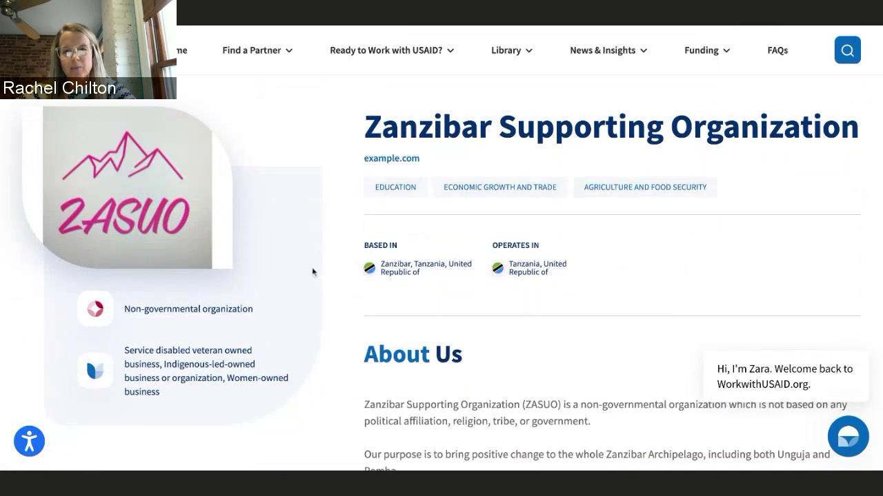
pyautogui.scroll(1, 312, 273)
pyautogui.scroll(-1, 307, 255)
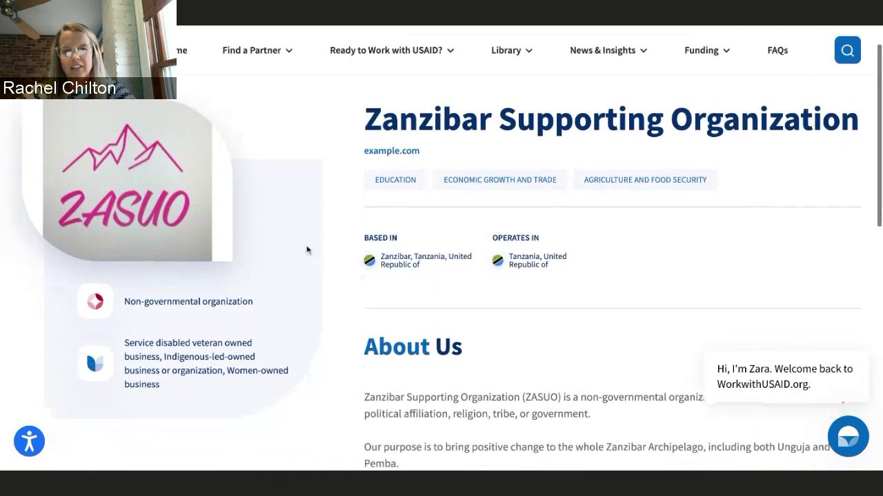
pyautogui.scroll(-1, 307, 250)
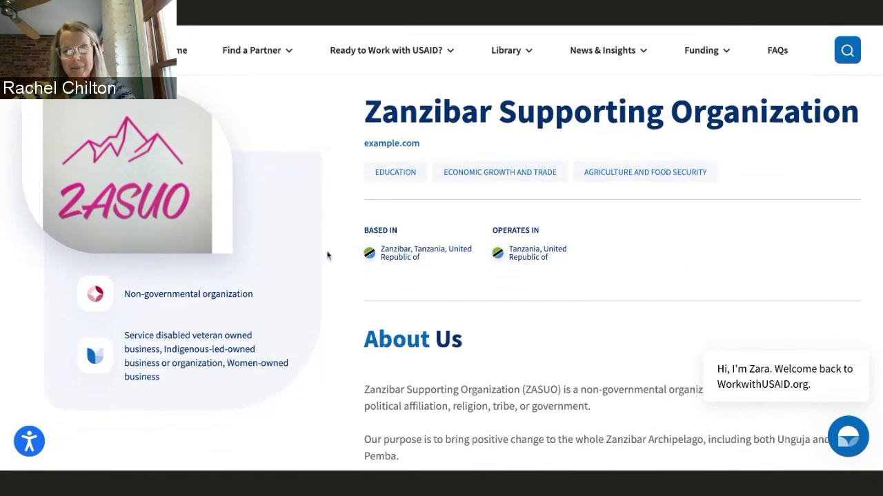
pyautogui.scroll(-1, 327, 255)
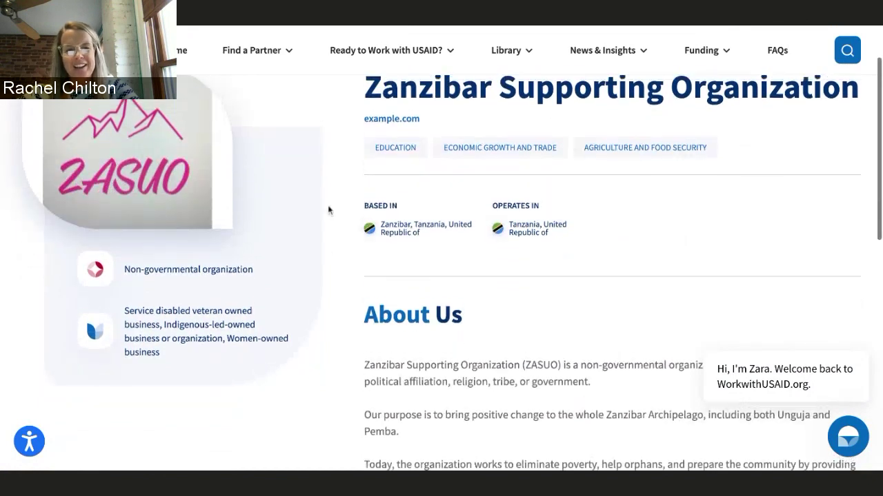
pyautogui.scroll(1, 326, 205)
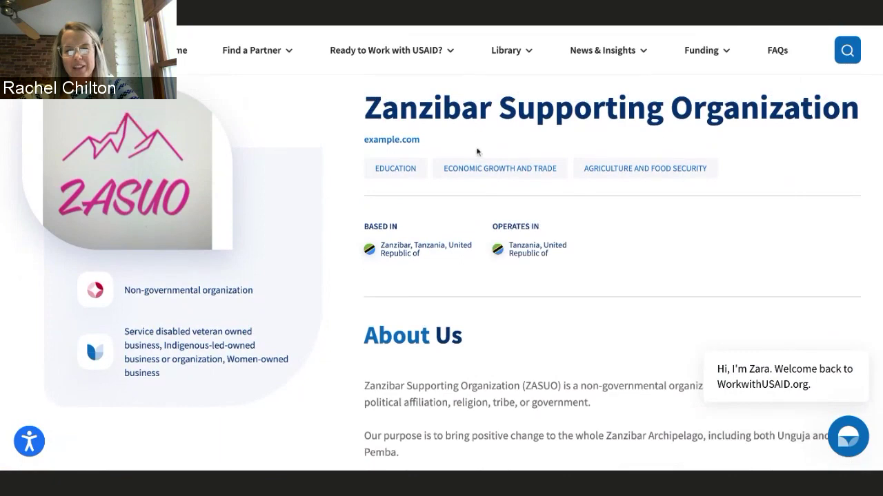
pyautogui.scroll(-5, 414, 283)
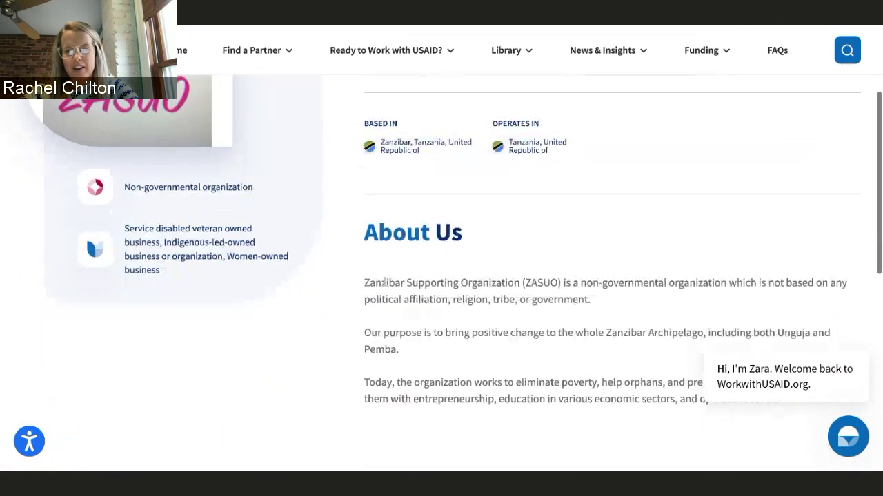
pyautogui.scroll(3, 343, 252)
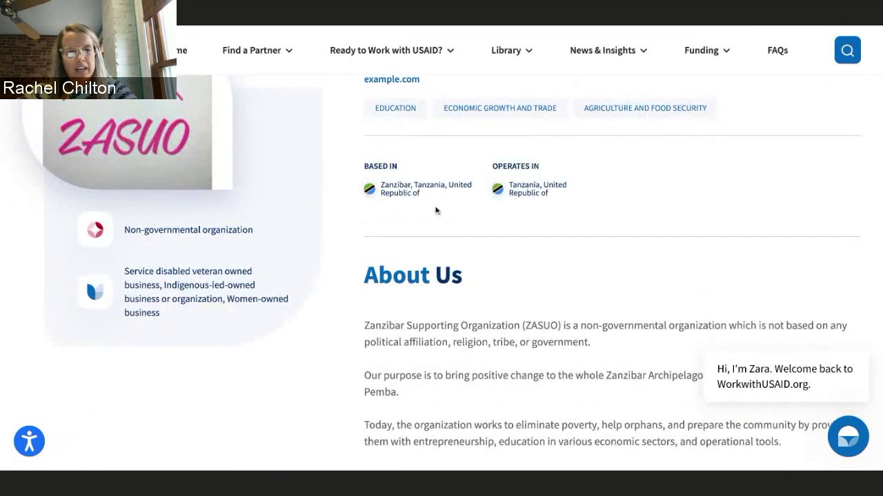
pyautogui.scroll(2, 435, 210)
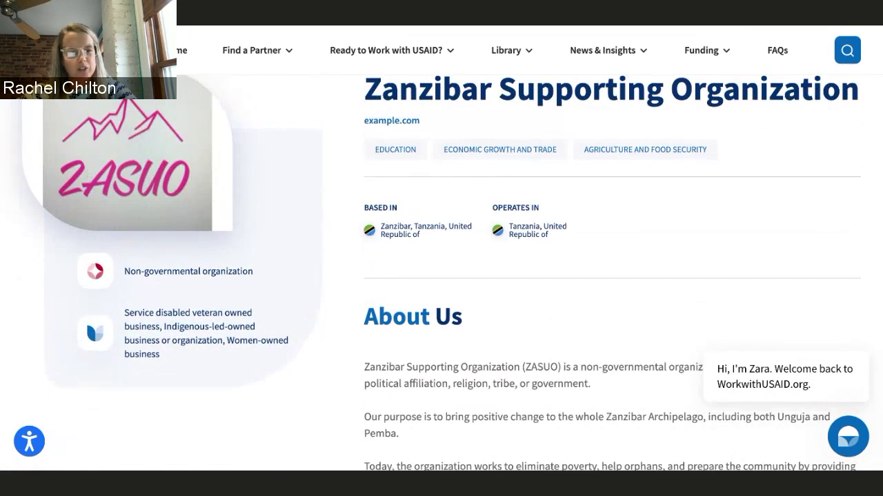
# Return to the search results, open the Weather Impact profile, and review its social media links, operating countries and description.
pyautogui.hotkey('alt', 'Left')
pyautogui.click(309, 267)
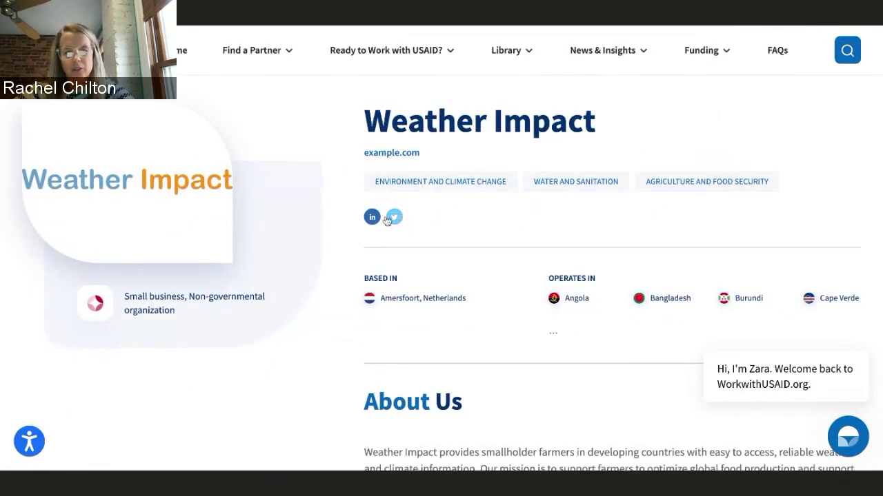
pyautogui.scroll(-2, 443, 239)
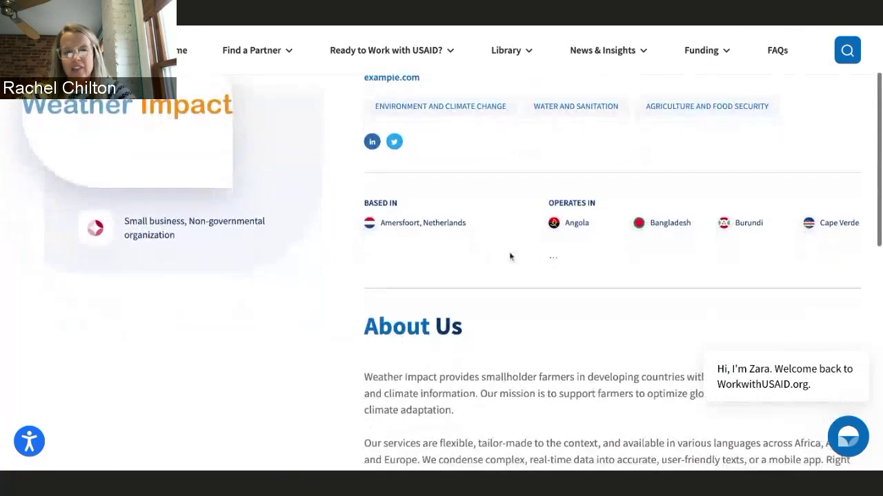
pyautogui.moveTo(555, 258)
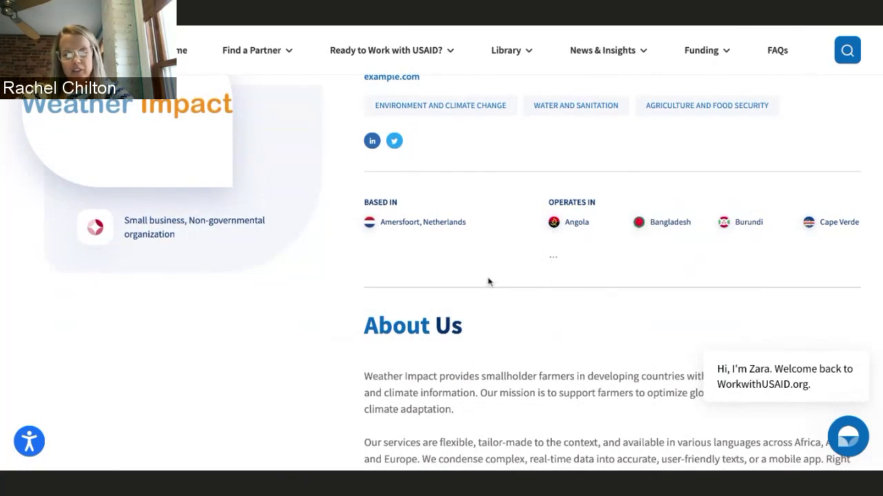
# Return from the Weather Impact profile to the Partner Directory's filter search.
pyautogui.scroll(-2, 489, 281)
pyautogui.scroll(4, 488, 281)
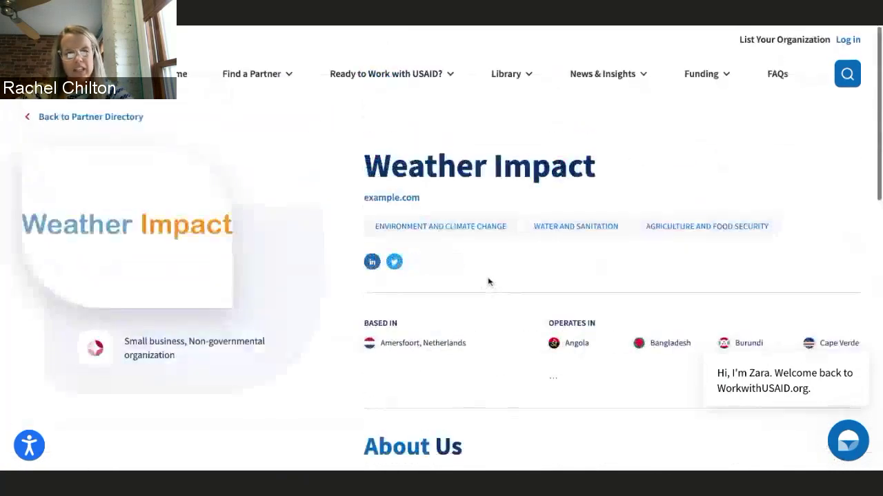
pyautogui.click(84, 114)
pyautogui.scroll(3, 243, 172)
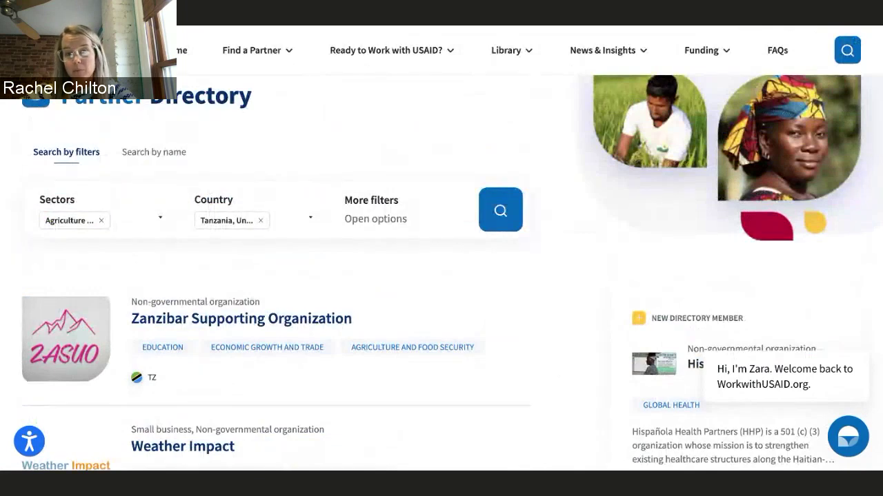
# Clear the Agriculture sector and Tanzania country filters and rerun the Partner Directory search.
pyautogui.click(104, 226)
pyautogui.click(268, 260)
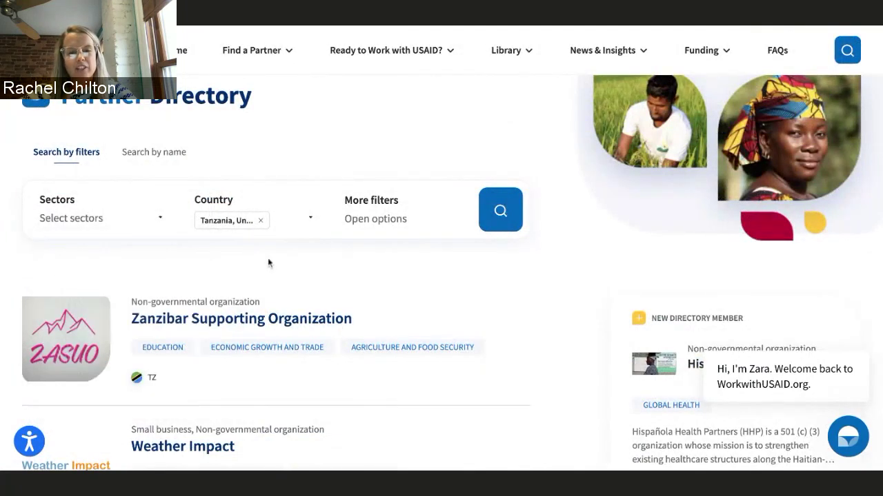
pyautogui.click(262, 225)
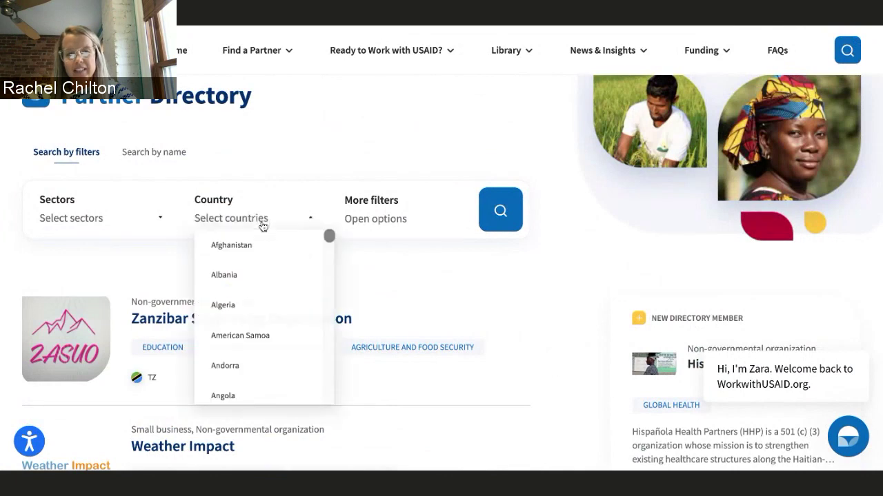
pyautogui.click(404, 266)
# Browse the unfiltered directory listings from World Food Bank Group Inc. (WFB) down to TULK llc.
pyautogui.scroll(-1, 509, 276)
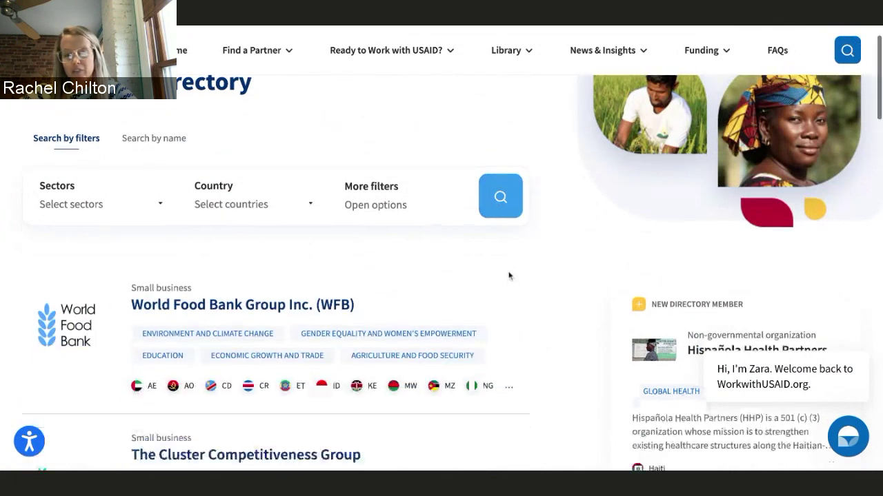
pyautogui.scroll(-1, 509, 276)
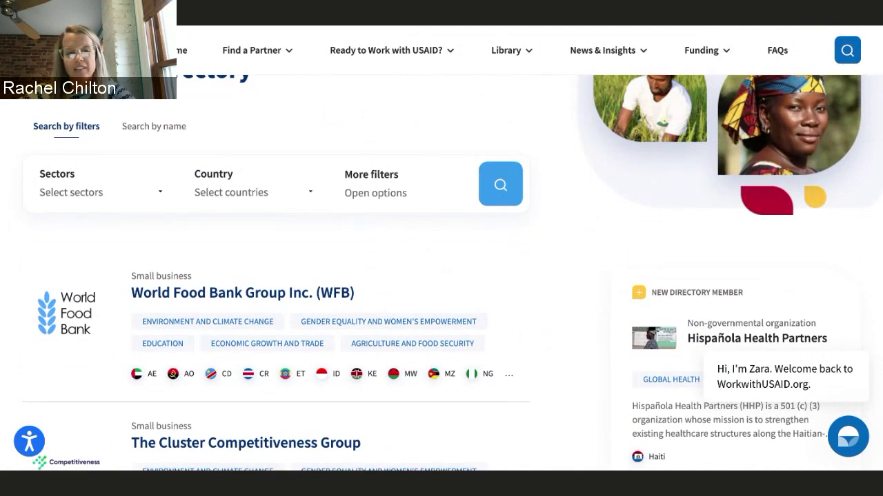
pyautogui.scroll(-2, 511, 265)
pyautogui.scroll(-1, 510, 265)
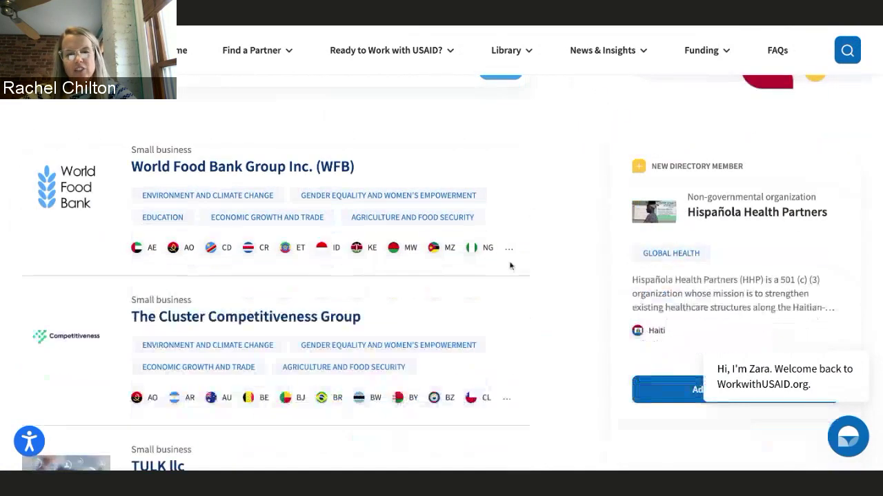
pyautogui.scroll(-2, 511, 266)
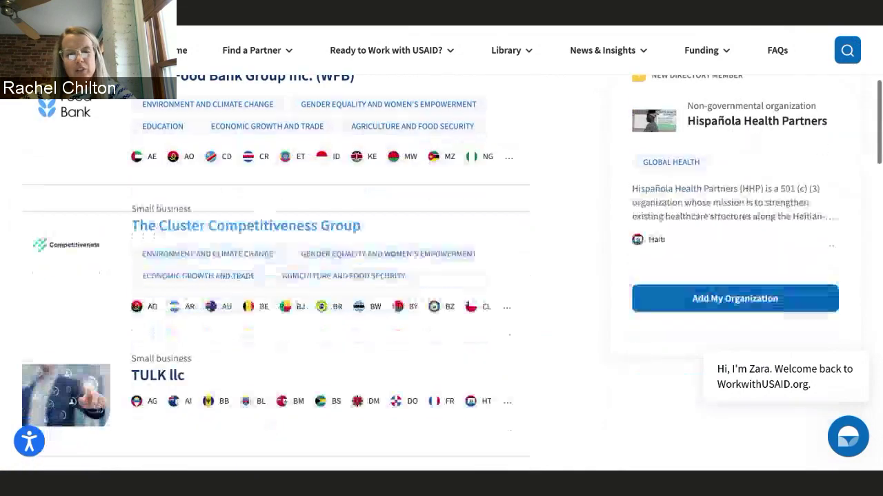
pyautogui.scroll(3, 523, 298)
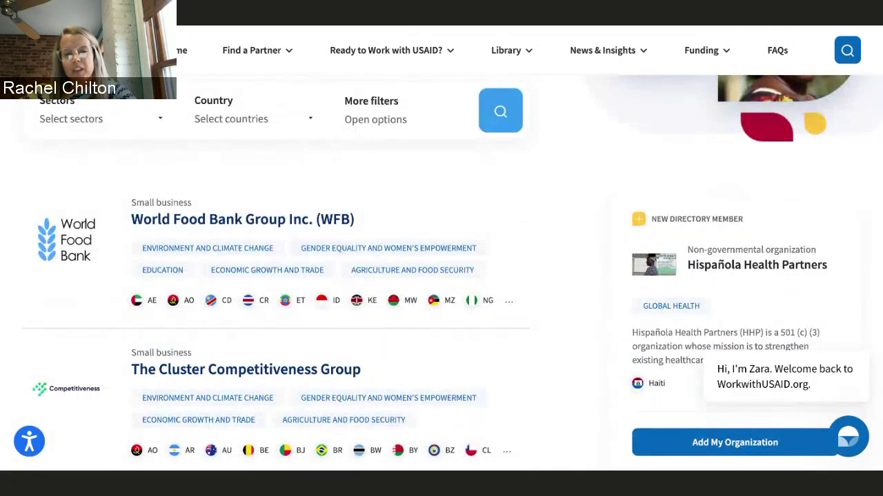
# Open the List Your Organization signup form and review its registration notice and required account fields.
pyautogui.click(252, 50)
pyautogui.click(349, 129)
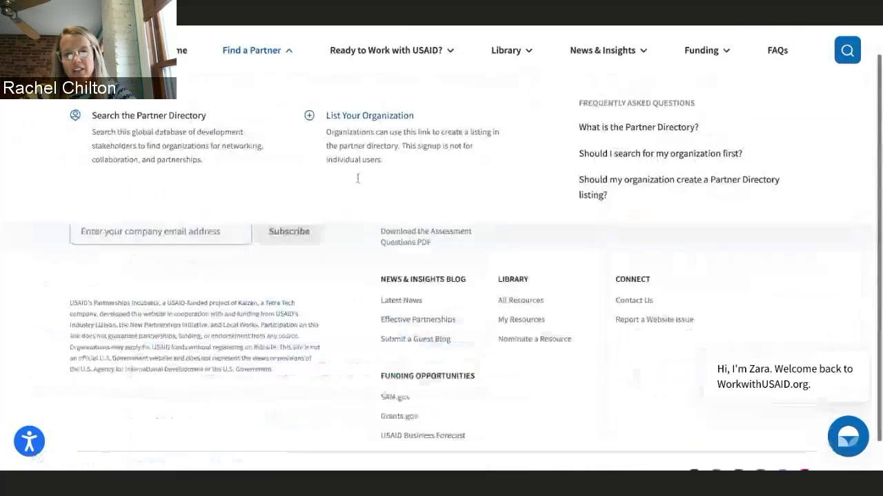
pyautogui.scroll(-5, 378, 301)
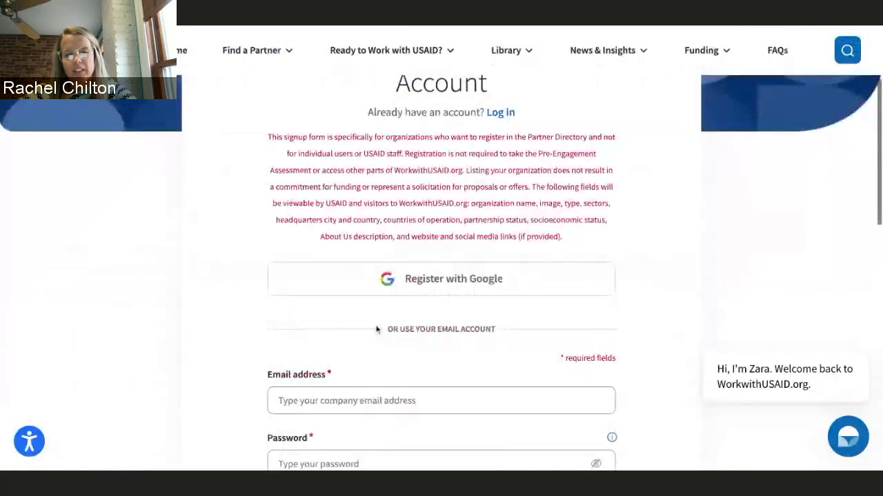
pyautogui.scroll(1, 277, 317)
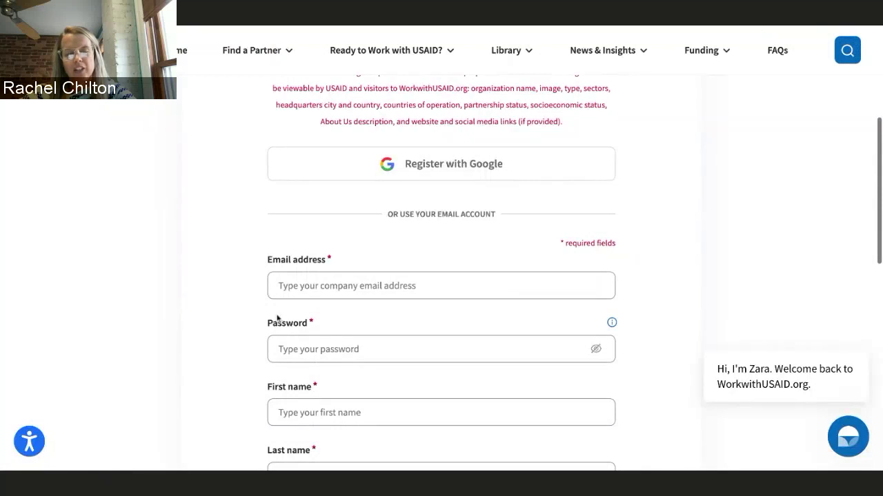
pyautogui.scroll(4, 278, 317)
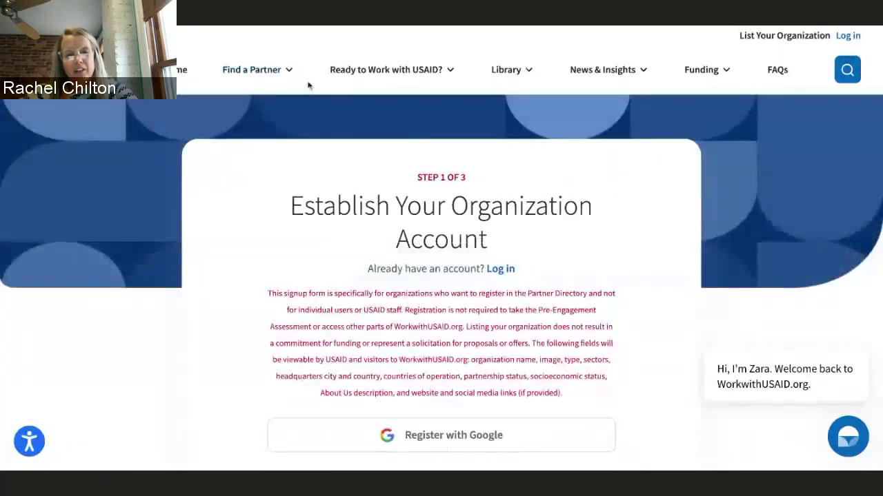
# Open the Take the Pre-Engagement Assessment page and review its introduction and readiness check option.
pyautogui.moveTo(335, 83)
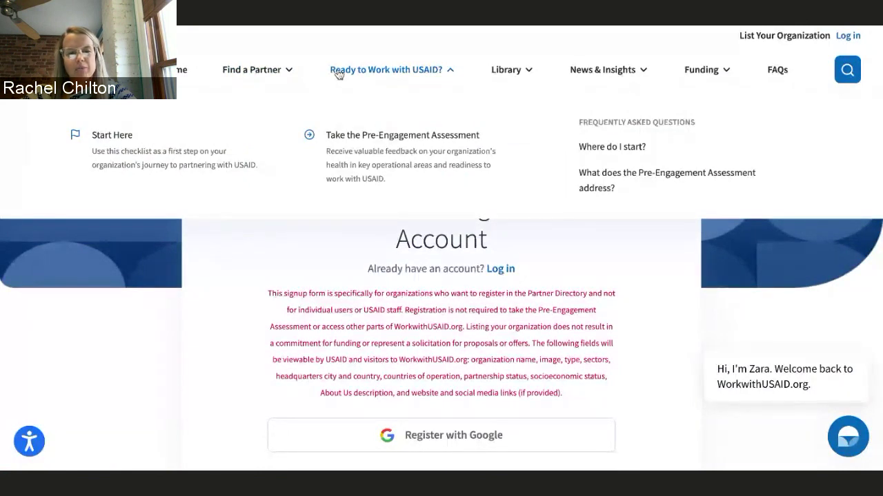
pyautogui.click(150, 138)
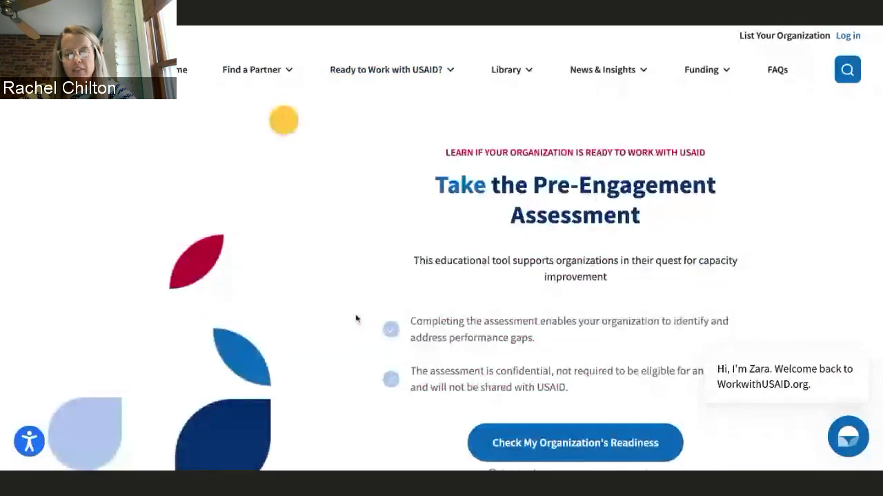
pyautogui.scroll(-1, 356, 319)
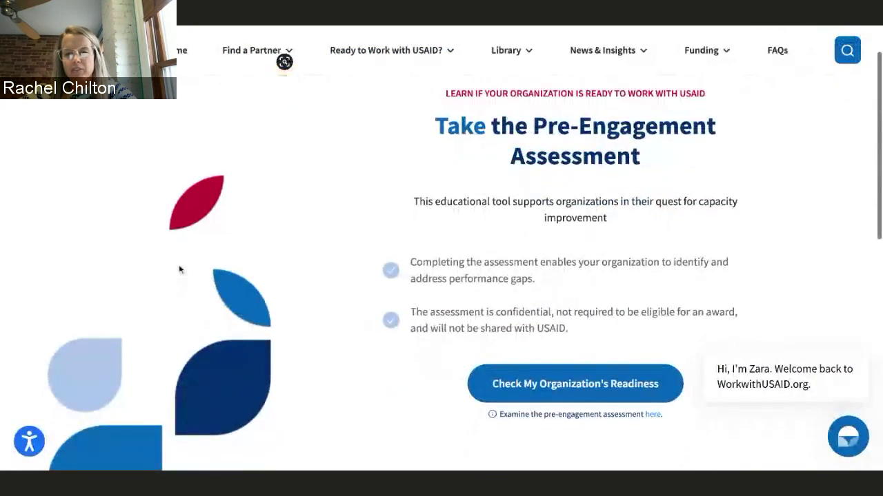
pyautogui.scroll(-1, 449, 324)
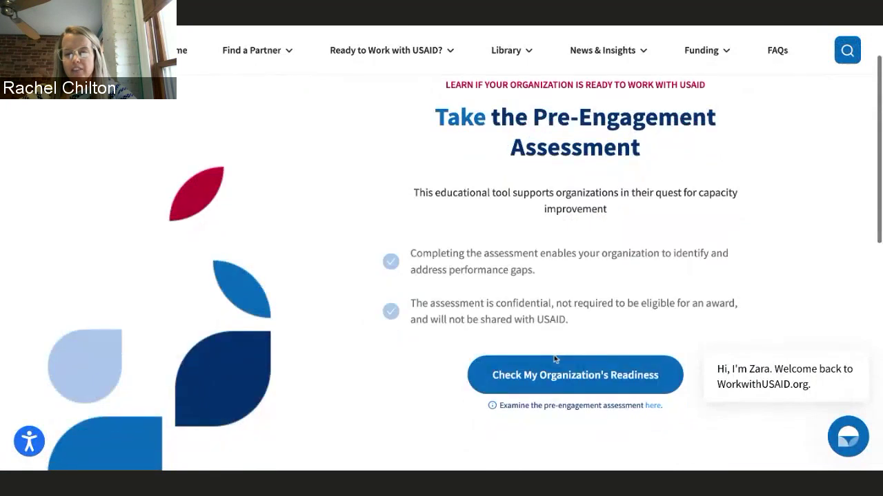
pyautogui.scroll(1, 270, 301)
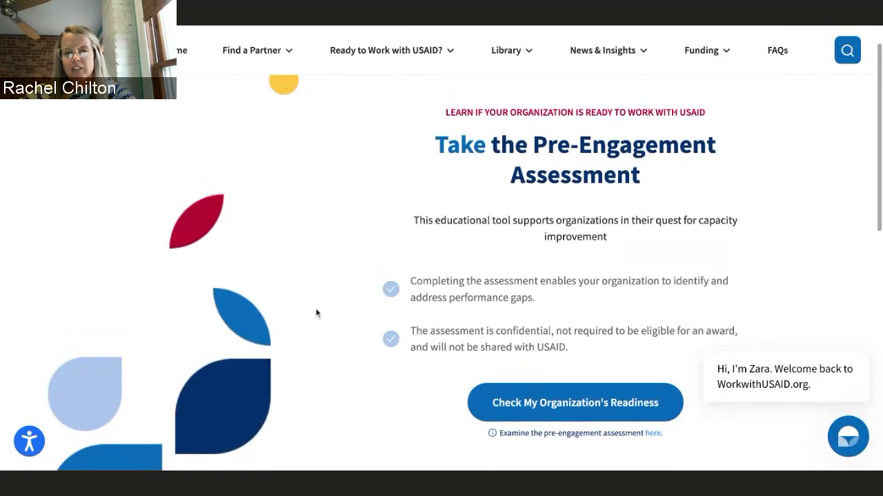
pyautogui.scroll(-1, 315, 311)
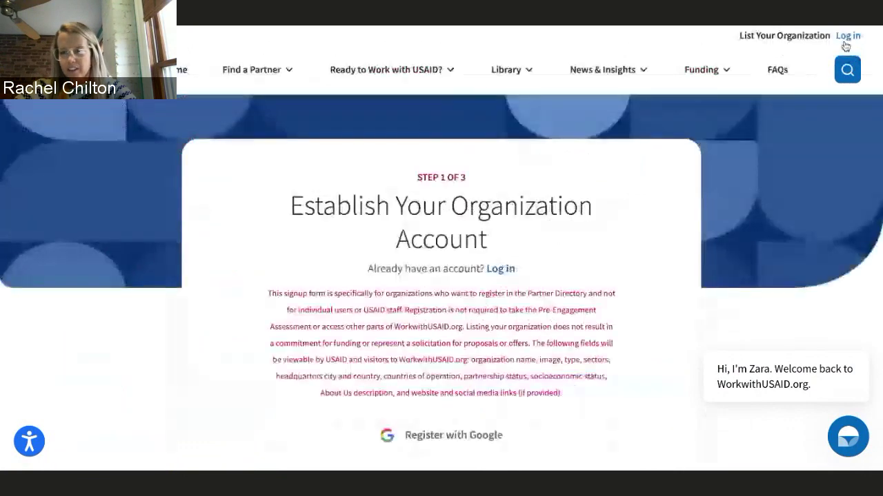
# Log in to the site with the existing organization account.
pyautogui.click(847, 35)
pyautogui.scroll(-2, 452, 302)
pyautogui.click(420, 391)
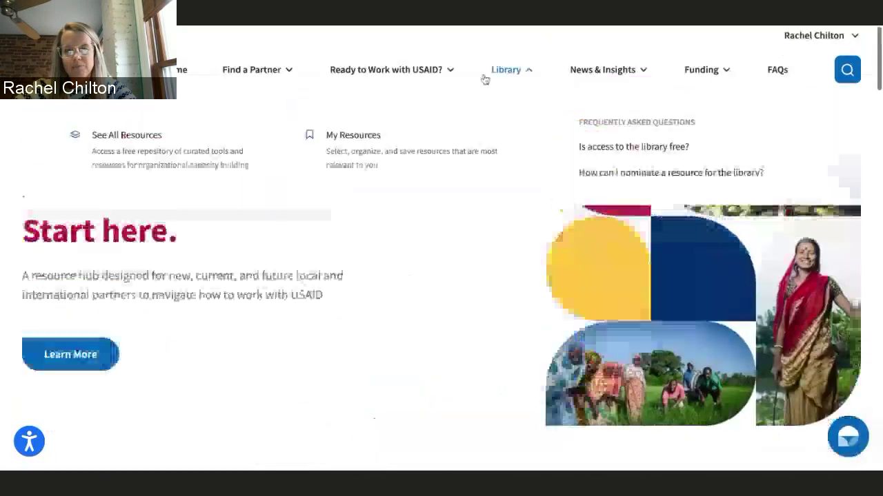
# Open the pre-engagement assessment through the homepage footer's Examine the Assessment Tool link.
pyautogui.scroll(-1, 388, 253)
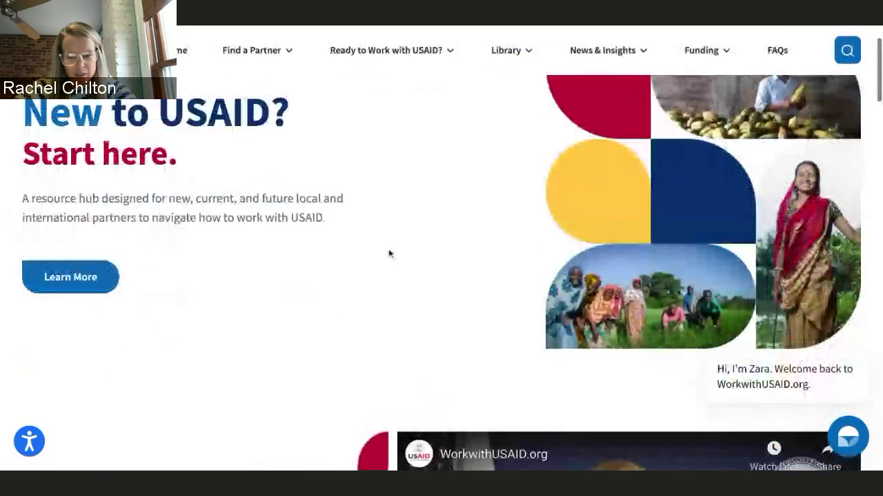
pyautogui.scroll(-15, 442, 303)
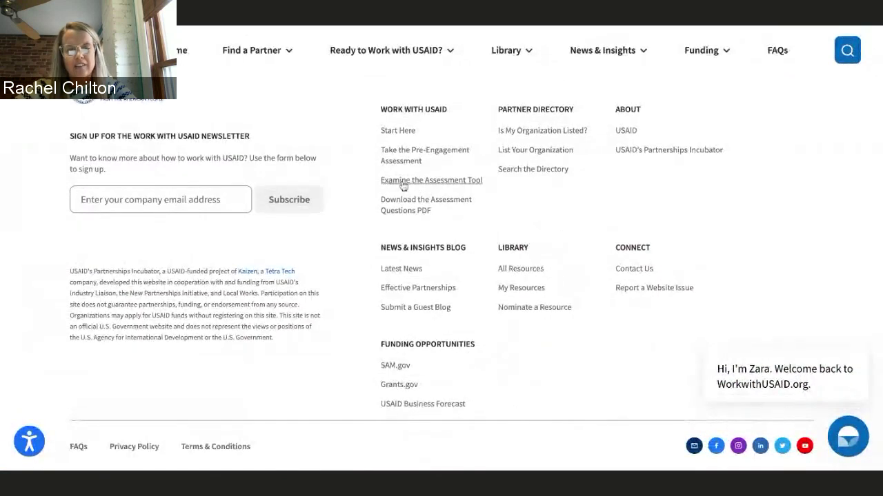
pyautogui.click(404, 183)
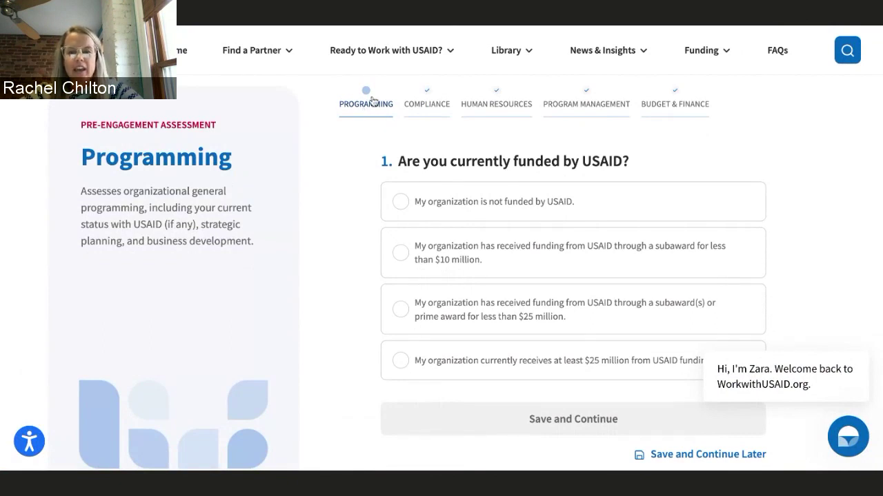
# Answer Programming question 1 with "My organization is not funded by USAID." and save to continue to question 2.
pyautogui.scroll(1, 362, 105)
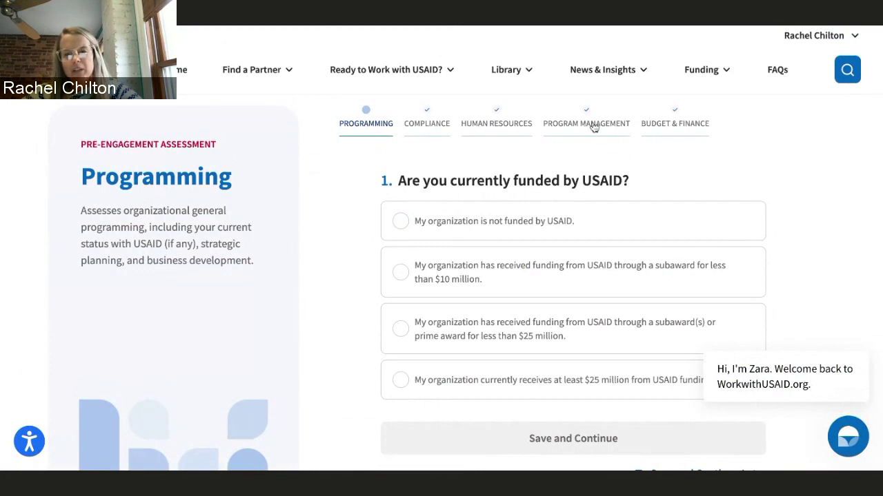
pyautogui.scroll(-1, 473, 200)
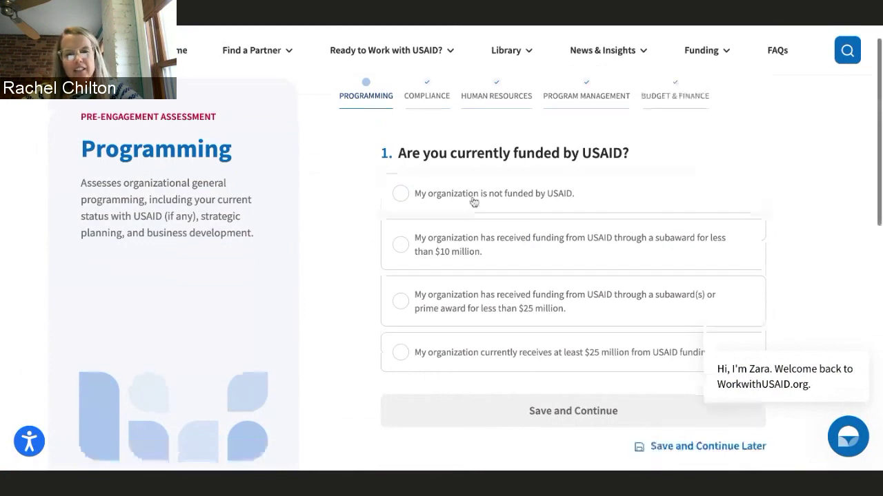
pyautogui.click(447, 181)
pyautogui.click(528, 390)
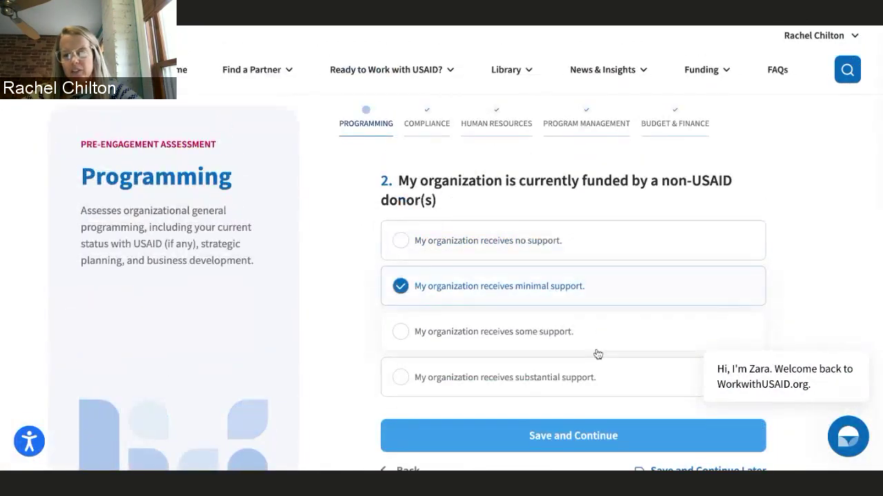
# Review the answer options for question 2 on non-USAID donors, the Save and Continue Later option and the assessment's section headings.
pyautogui.scroll(-2, 597, 354)
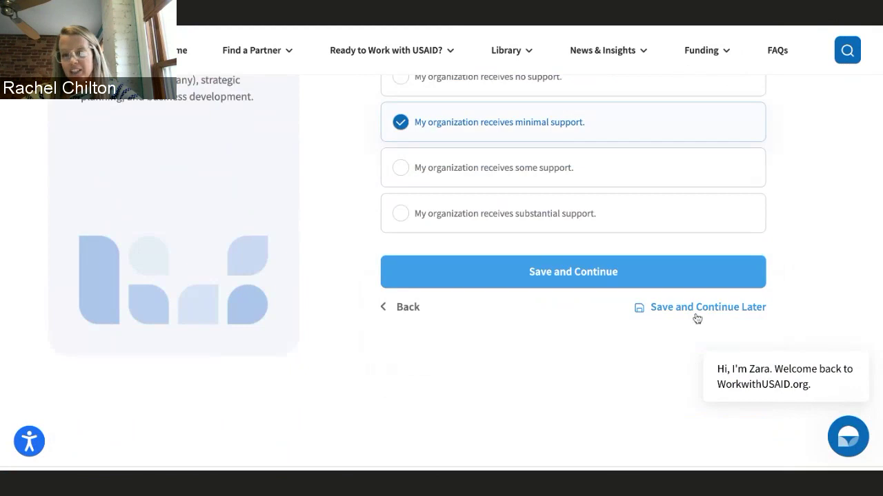
pyautogui.scroll(2, 358, 274)
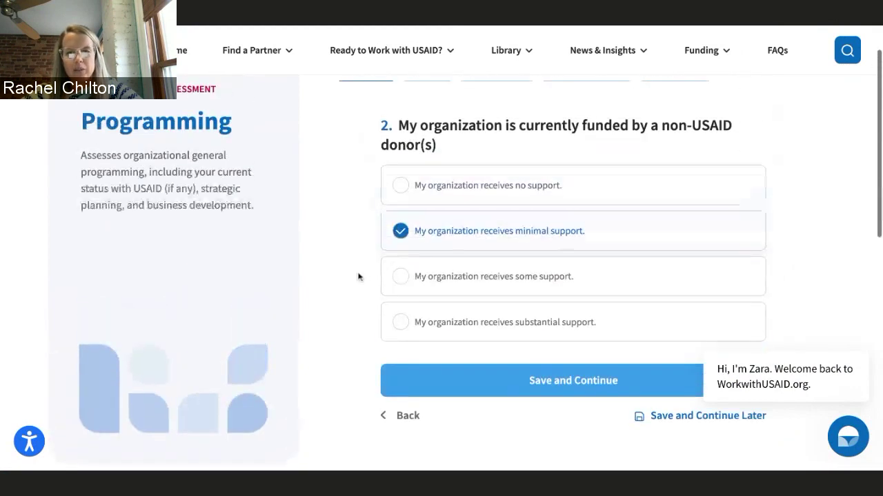
pyautogui.scroll(1, 359, 272)
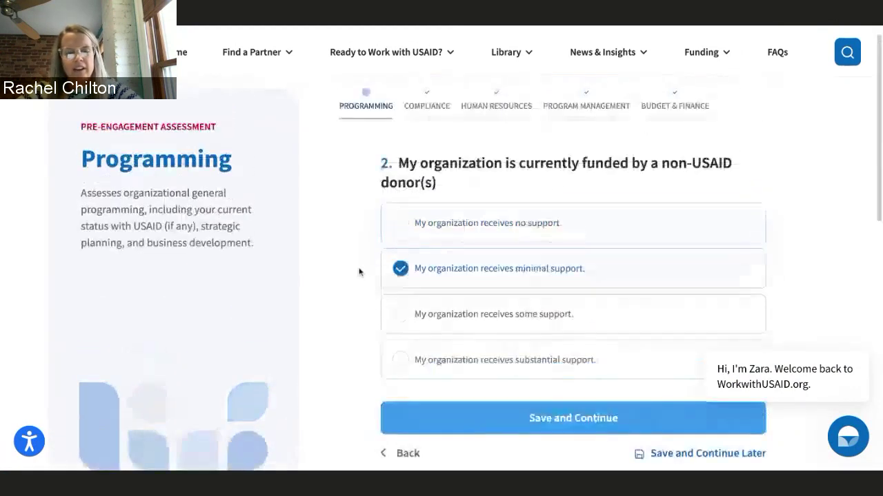
pyautogui.scroll(1, 358, 273)
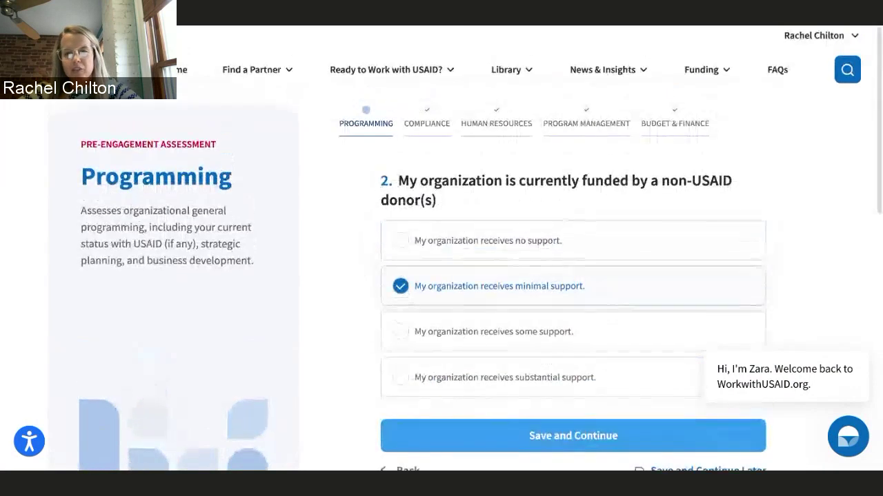
pyautogui.scroll(-1, 358, 273)
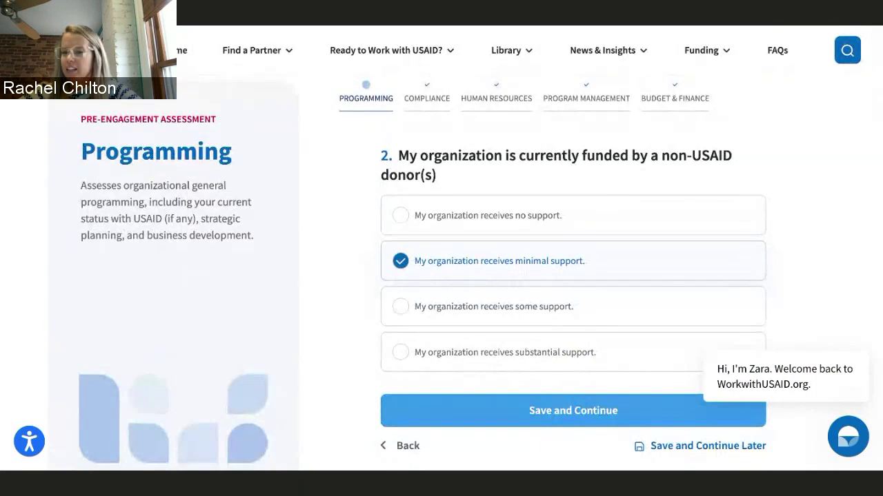
pyautogui.scroll(1, 469, 253)
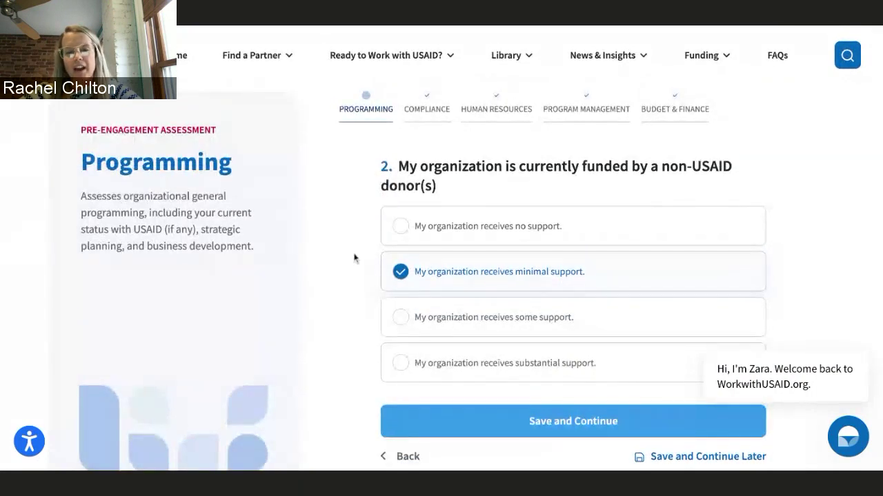
pyautogui.scroll(1, 353, 258)
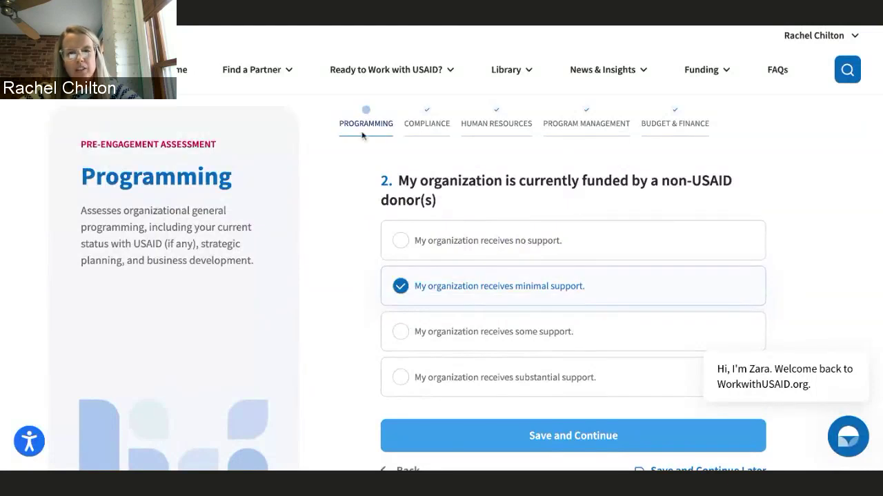
# Open the Pre-Engagement Assessment's Guidance Report for USAID M/OAA Test and view its introduction.
pyautogui.moveTo(394, 92)
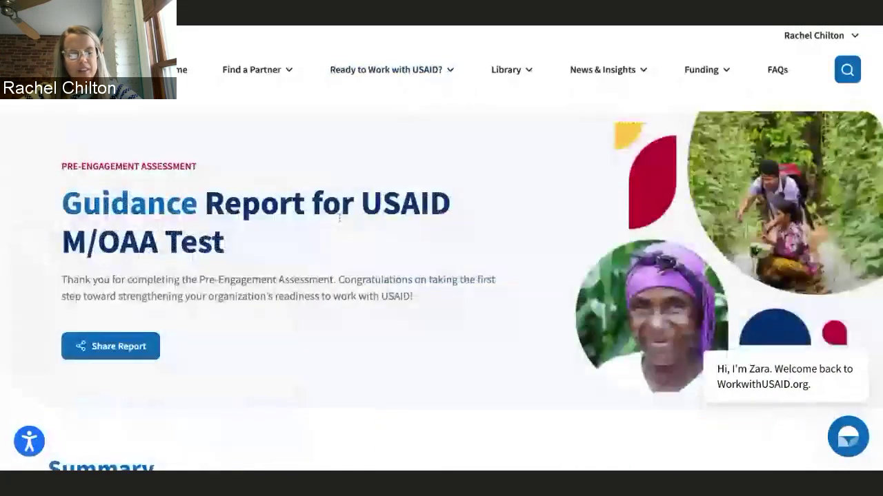
pyautogui.scroll(-1, 228, 205)
pyautogui.scroll(1, 229, 204)
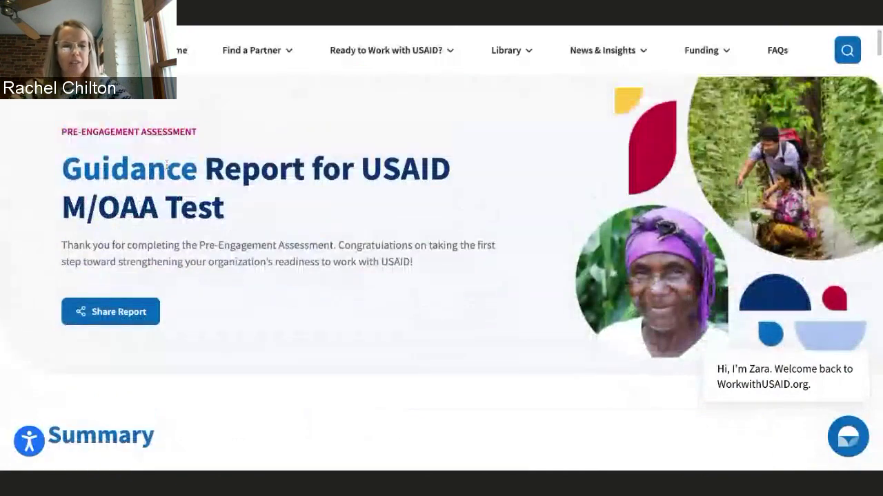
# Review the guidance report's Summary ratings for the five categories, the About the assessment note and the Key findings breakdown.
pyautogui.moveTo(361, 168); pyautogui.dragTo(369, 165)
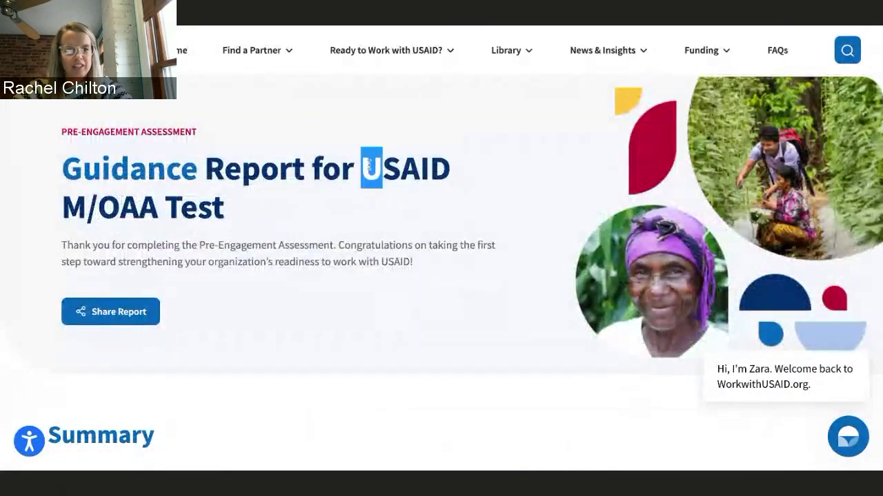
pyautogui.click(337, 236)
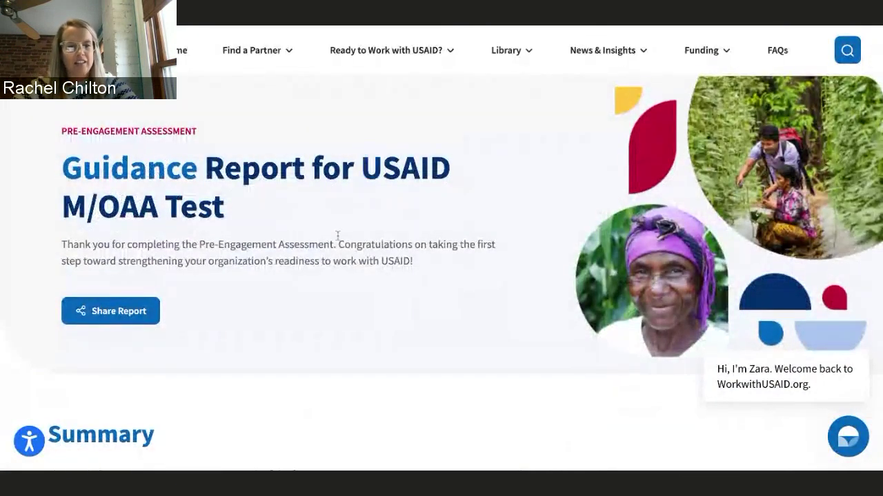
pyautogui.scroll(-4, 337, 235)
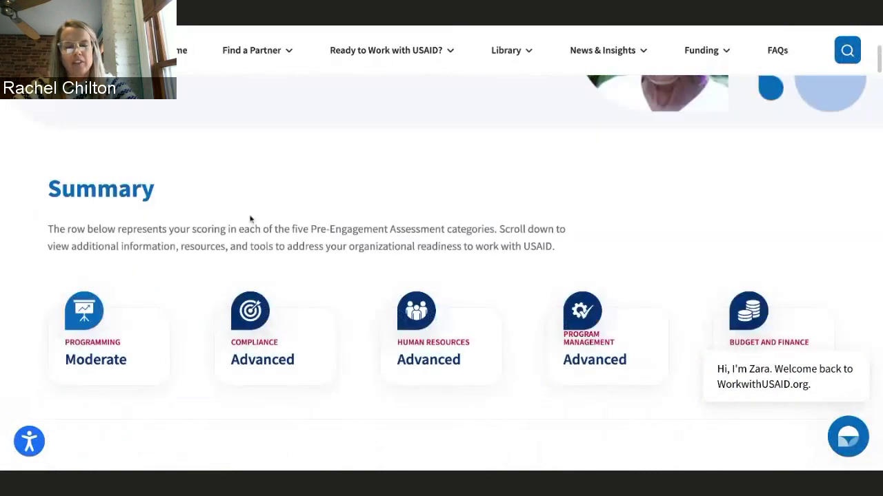
pyautogui.scroll(-1, 228, 206)
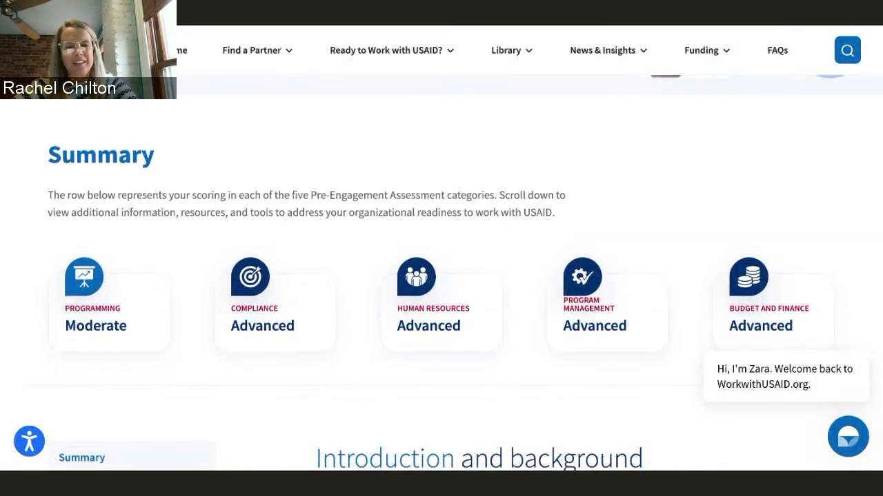
pyautogui.scroll(-2, 185, 242)
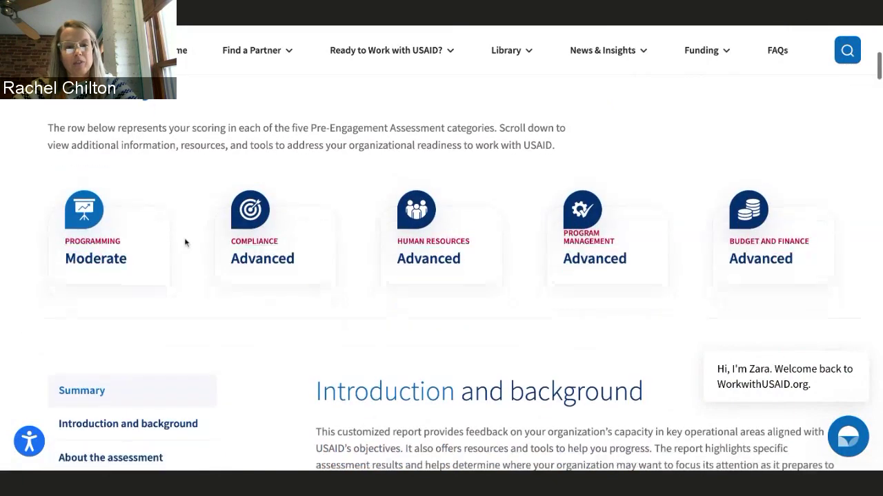
pyautogui.scroll(-3, 182, 242)
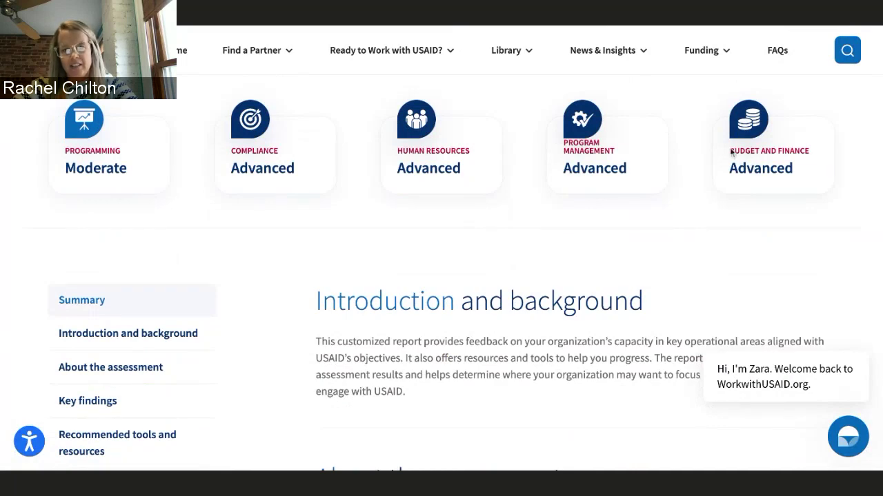
pyautogui.scroll(-9, 337, 353)
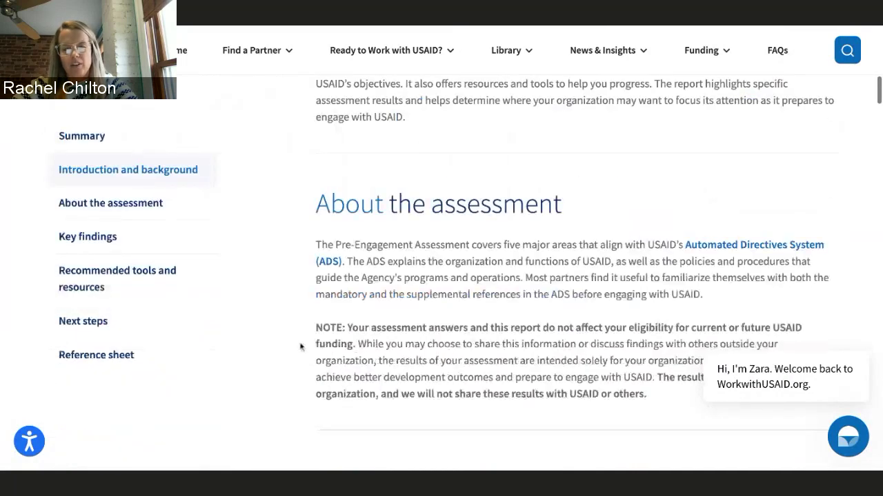
pyautogui.scroll(-3, 300, 340)
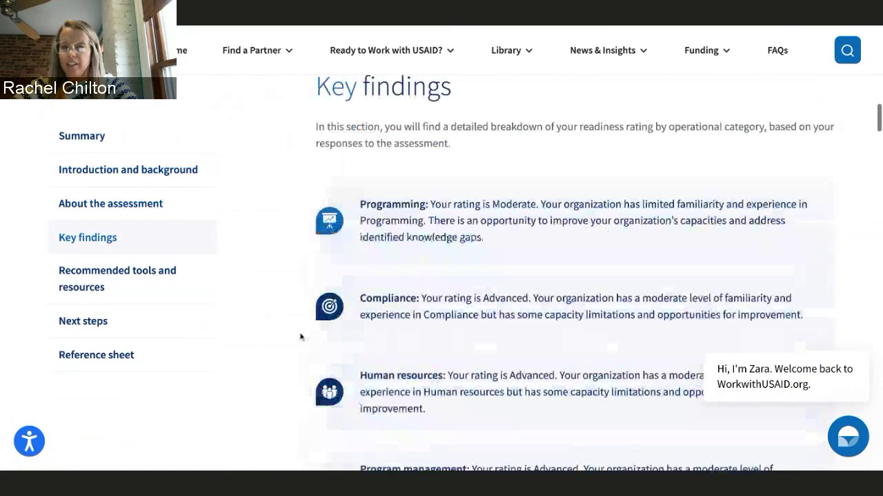
pyautogui.scroll(-1, 302, 296)
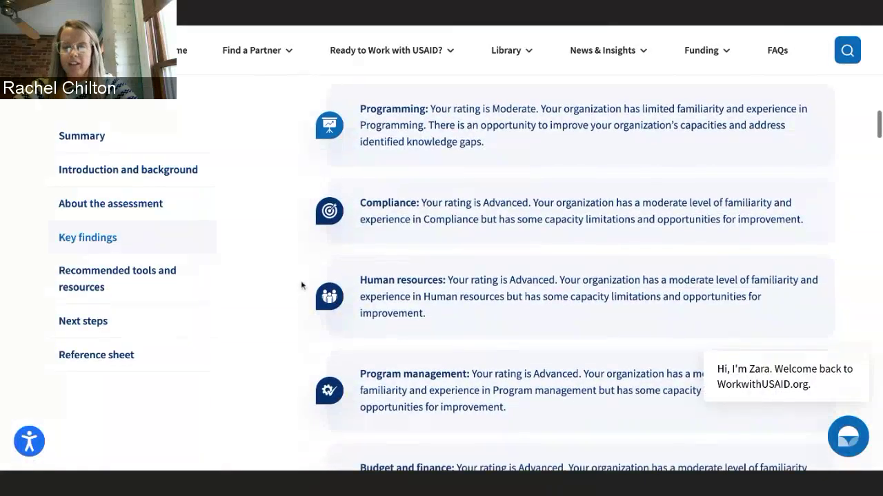
# Examine the report's Recommended tools and resources section, including the recommended actions and additional references for Programming.
pyautogui.scroll(-10, 301, 285)
pyautogui.scroll(-4, 304, 267)
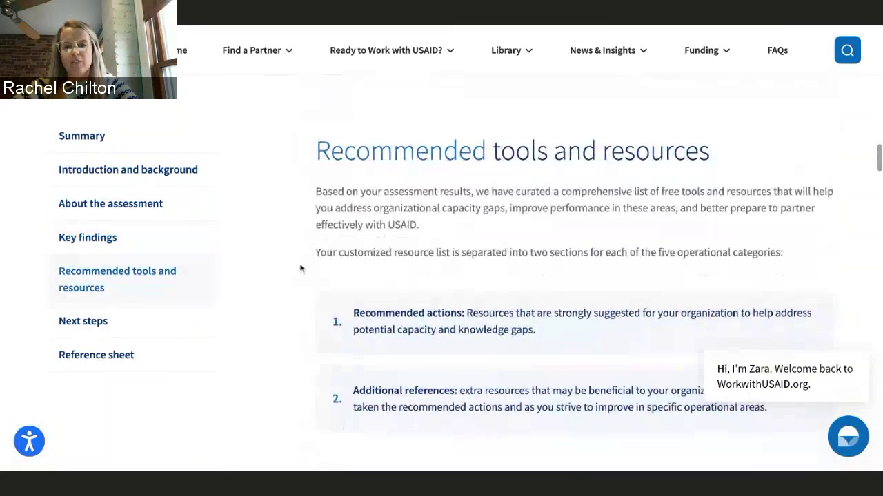
pyautogui.scroll(-1, 300, 268)
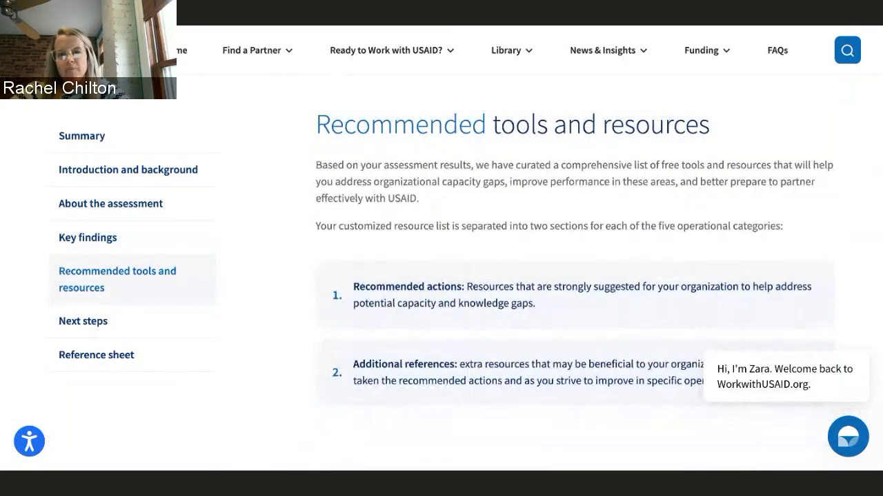
pyautogui.scroll(-1, 599, 241)
pyautogui.scroll(-5, 300, 252)
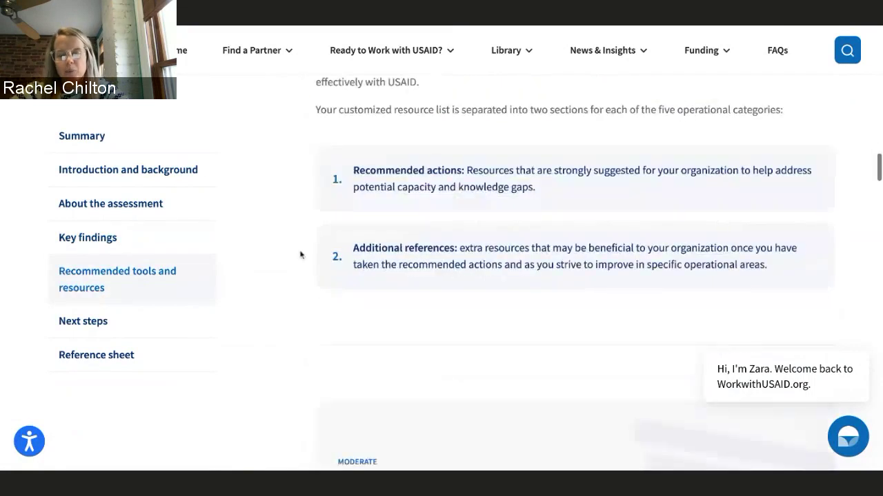
pyautogui.scroll(-1, 302, 243)
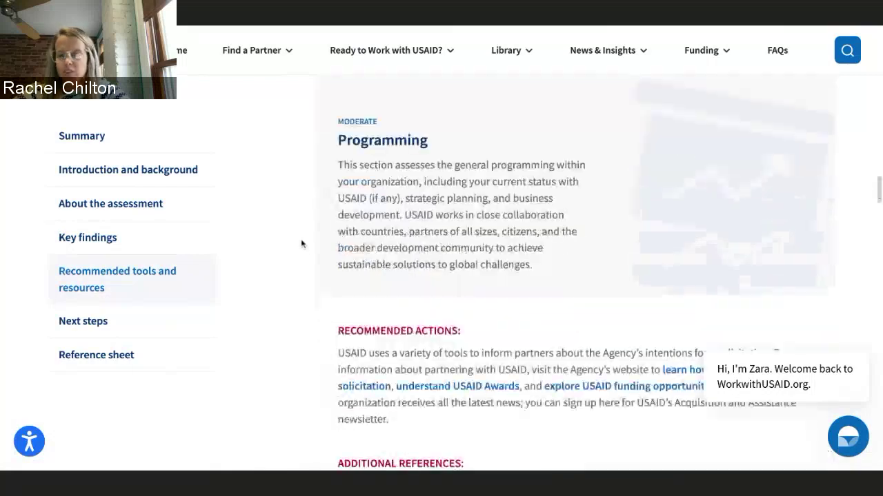
pyautogui.scroll(-1, 302, 244)
pyautogui.scroll(-1, 441, 269)
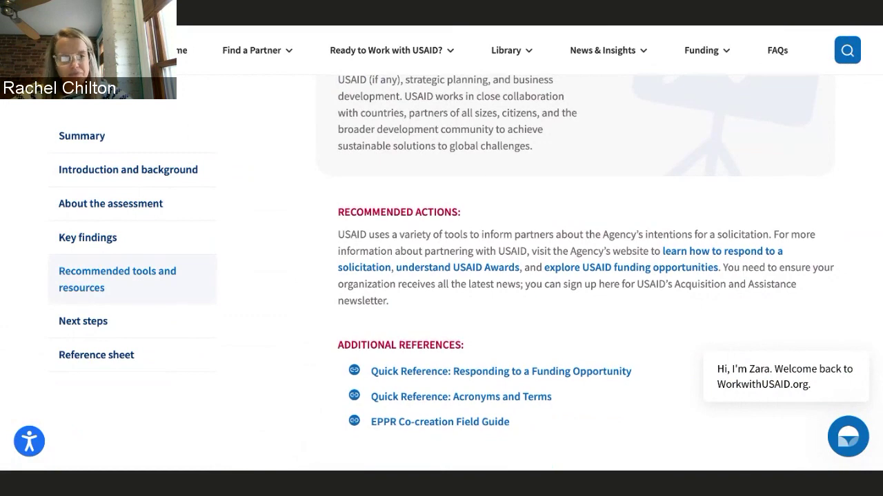
# Leave the guidance report and open the Library's See All Resources page.
pyautogui.scroll(3, 576, 276)
pyautogui.scroll(10, 576, 276)
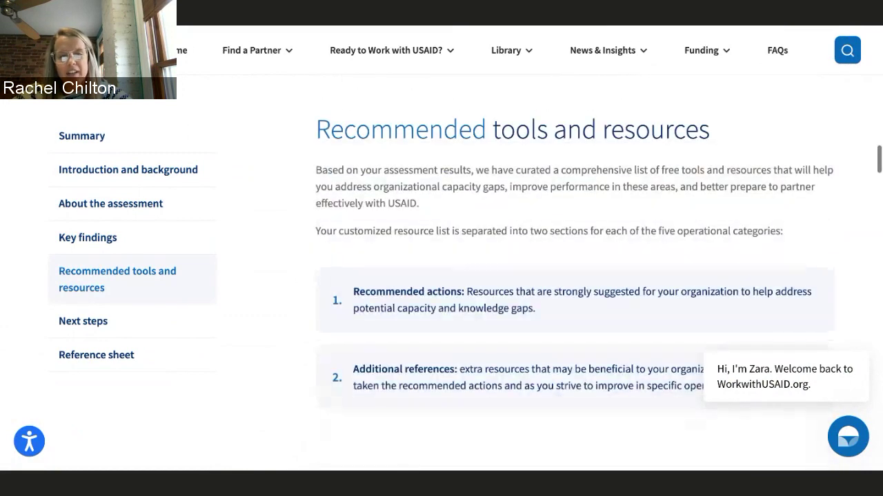
pyautogui.scroll(3, 575, 276)
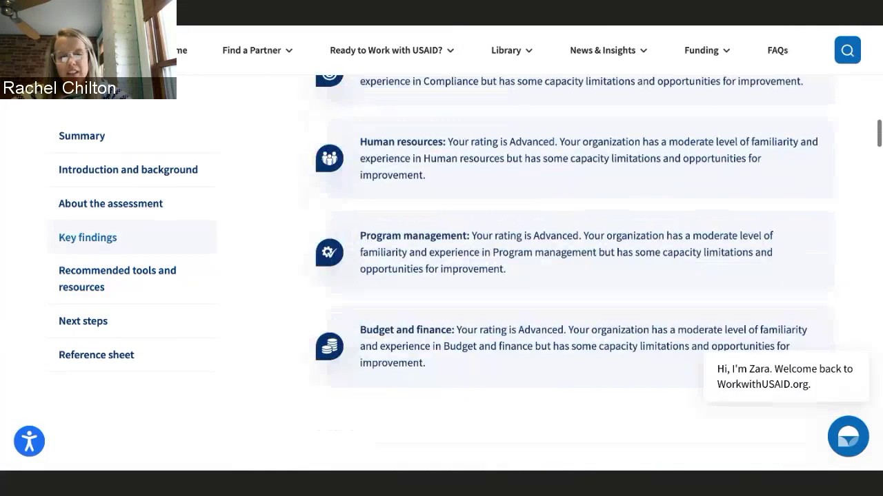
pyautogui.scroll(5, 576, 276)
pyautogui.scroll(8, 576, 276)
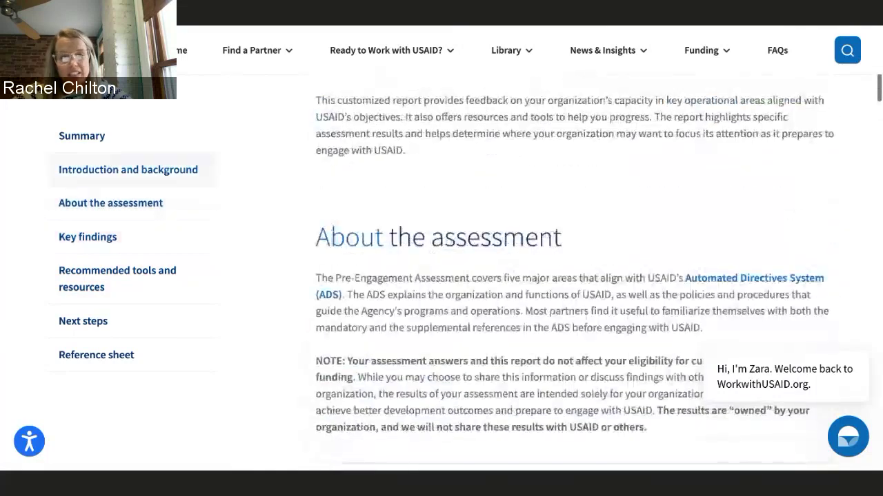
pyautogui.scroll(4, 329, 272)
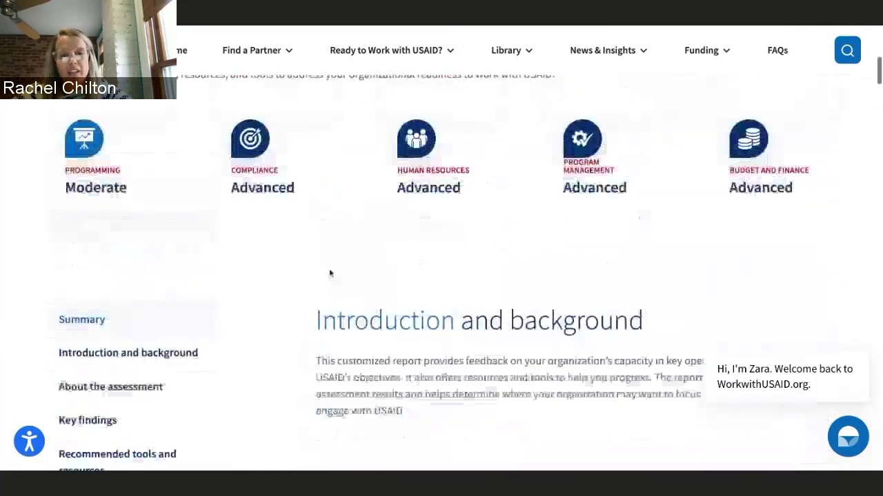
pyautogui.scroll(4, 336, 235)
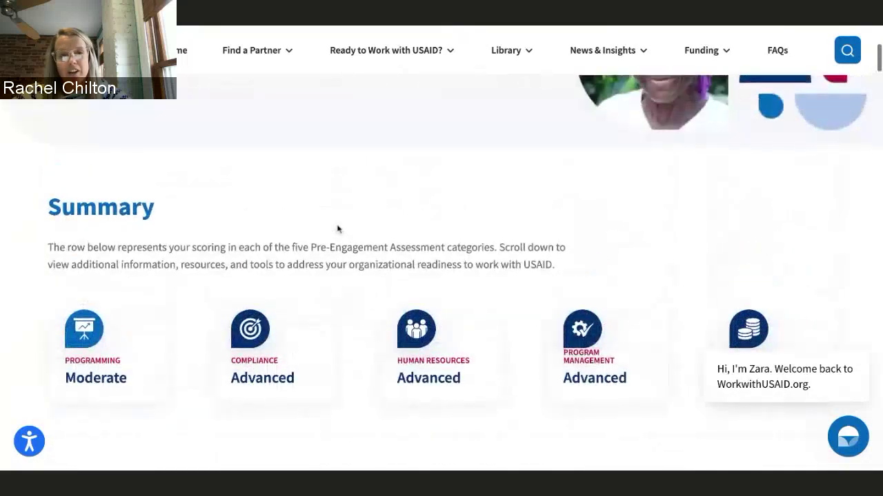
pyautogui.scroll(1, 326, 269)
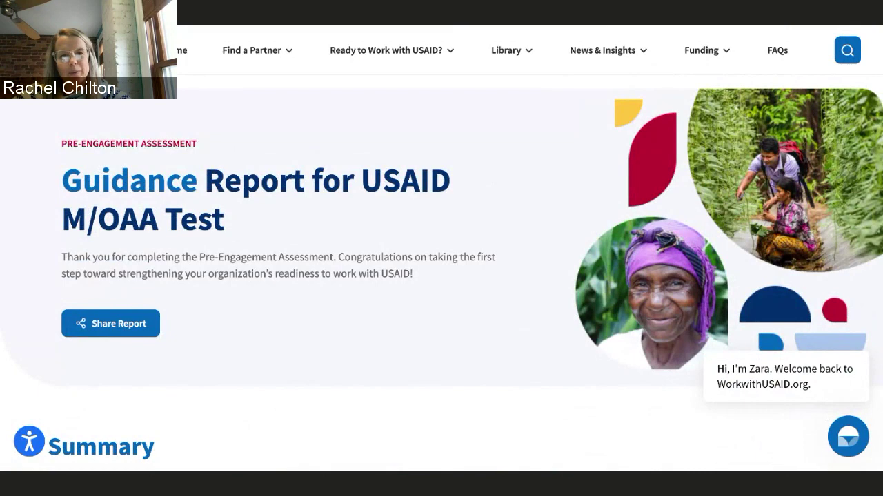
pyautogui.scroll(1, 349, 69)
pyautogui.click(349, 69)
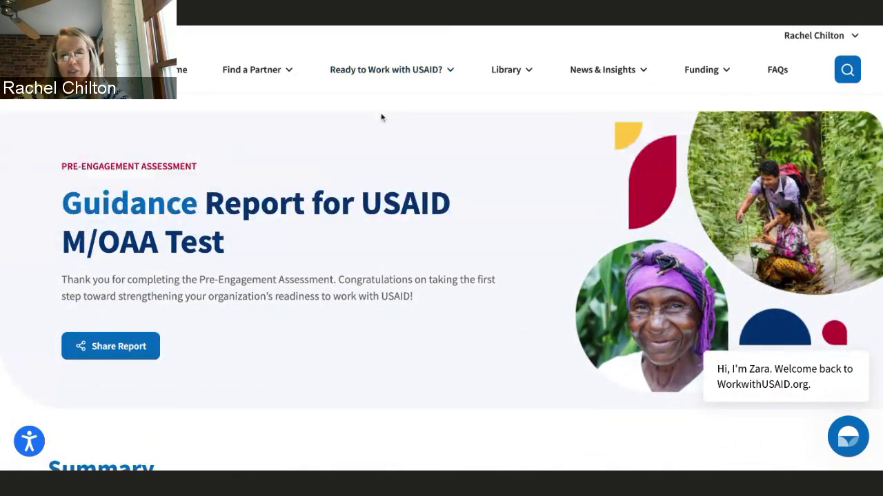
pyautogui.click(506, 69)
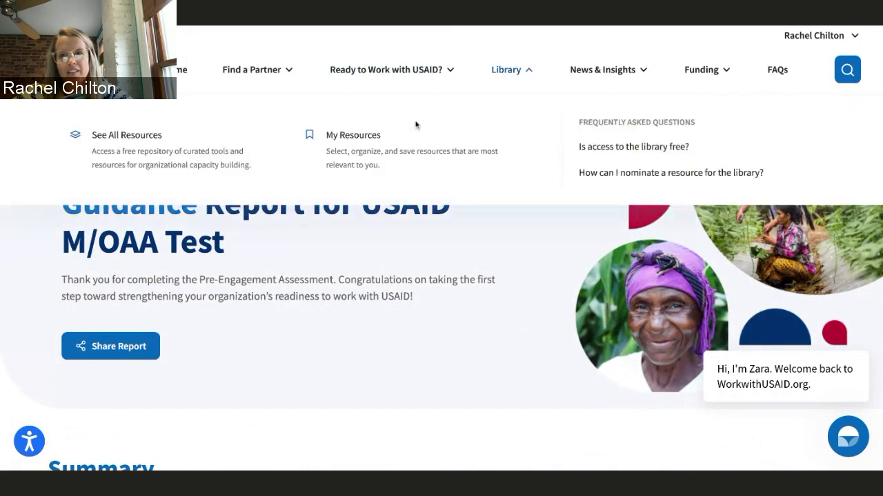
pyautogui.click(125, 144)
# Filter the library resources by the Co-Creation category.
pyautogui.scroll(-3, 261, 298)
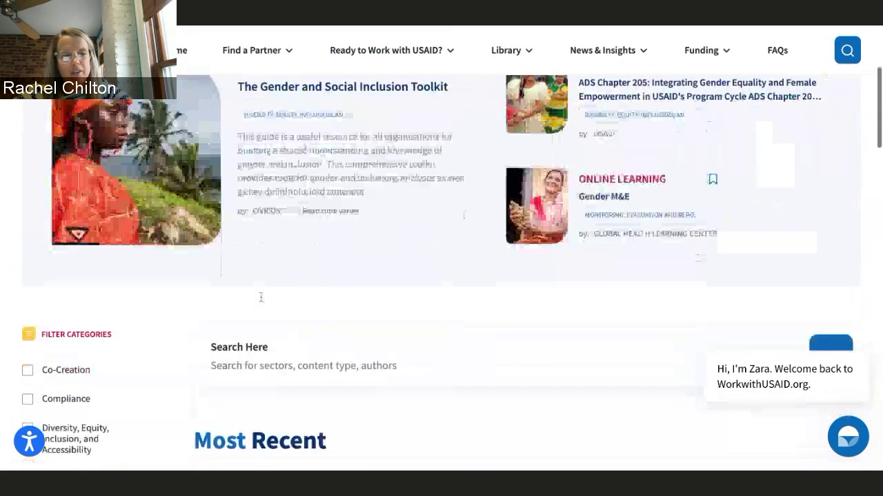
pyautogui.scroll(-3, 261, 297)
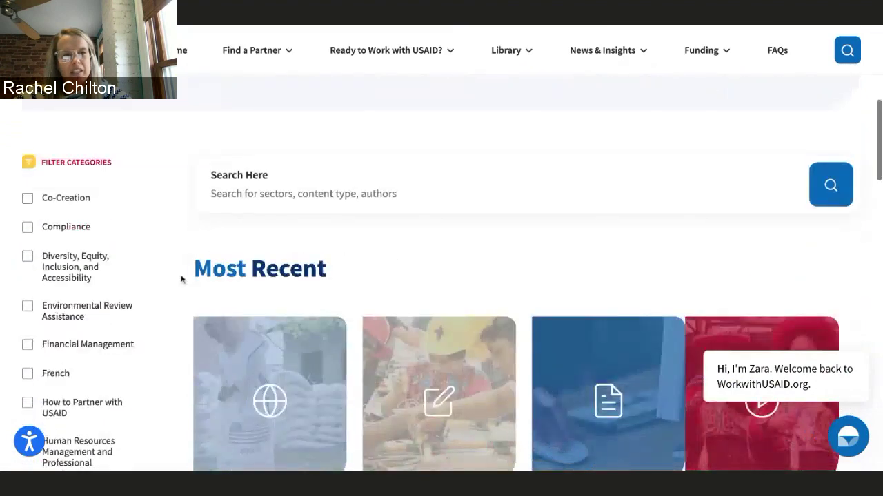
pyautogui.scroll(-1, 182, 279)
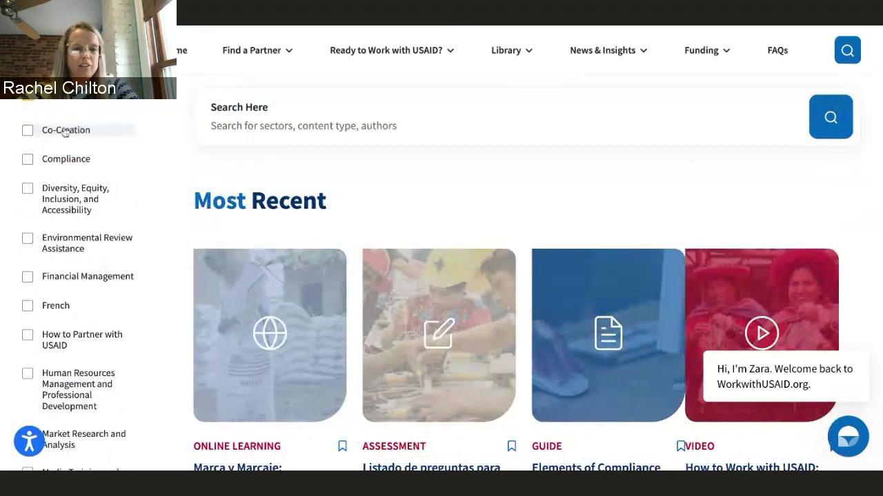
pyautogui.click(72, 130)
# Review the Co-Creation resources, checking their formats, authors and read times, and look through the content type filter options.
pyautogui.scroll(-3, 406, 167)
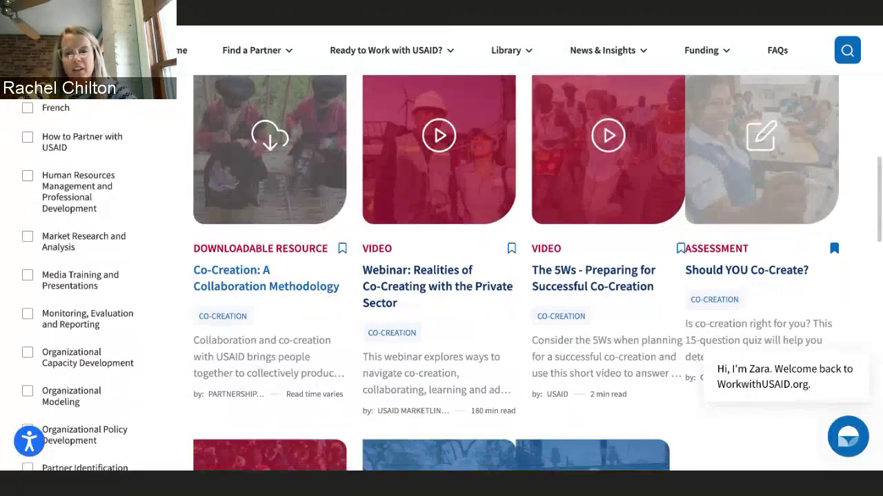
pyautogui.scroll(-1, 702, 216)
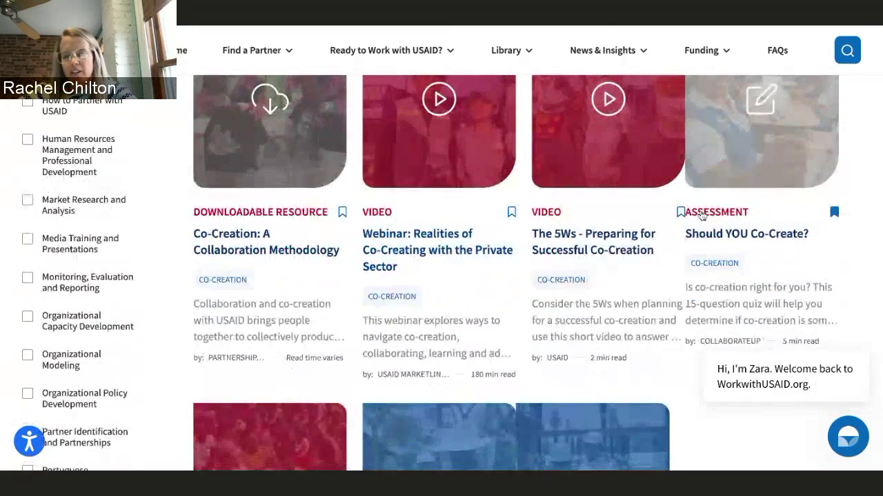
pyautogui.scroll(-1, 778, 205)
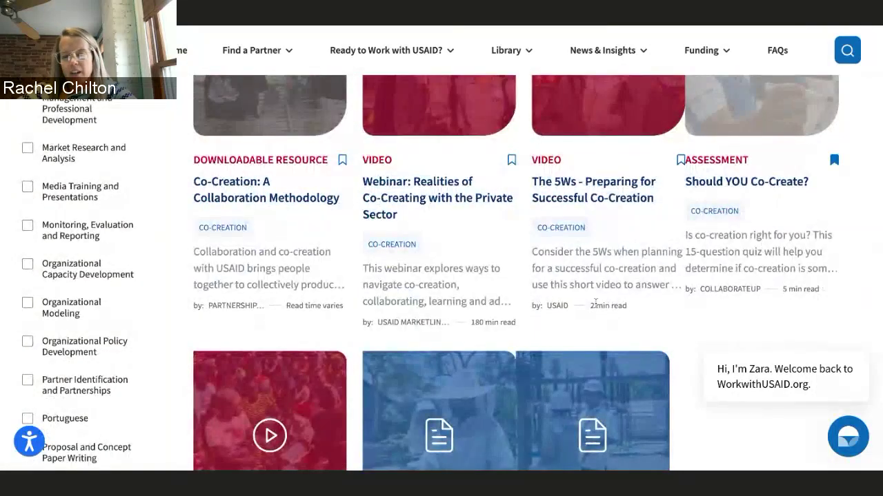
pyautogui.scroll(2, 594, 205)
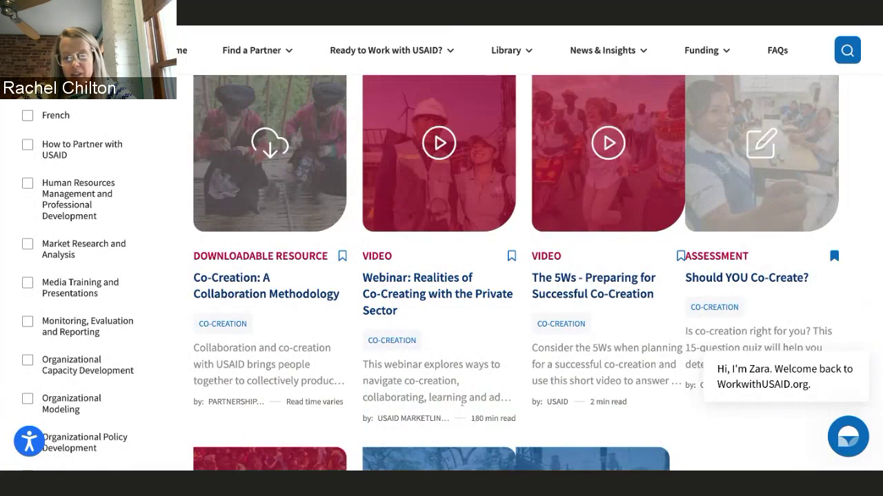
pyautogui.scroll(-5, 461, 406)
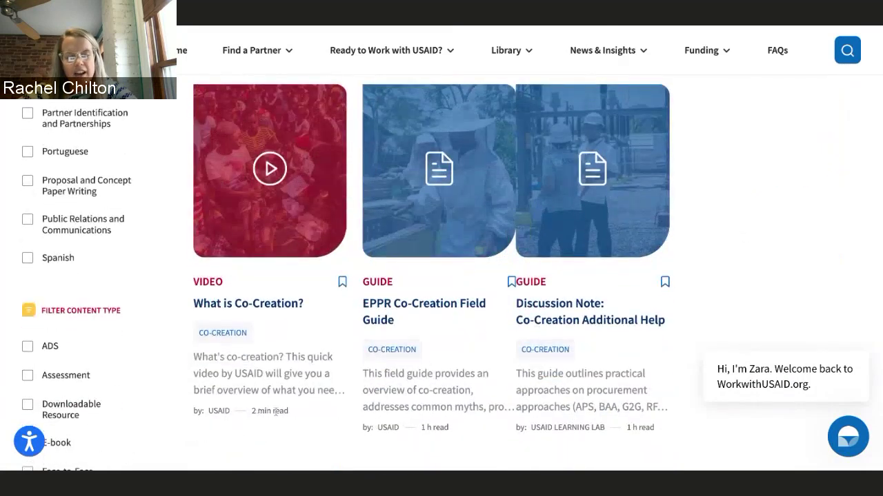
pyautogui.scroll(-1, 276, 412)
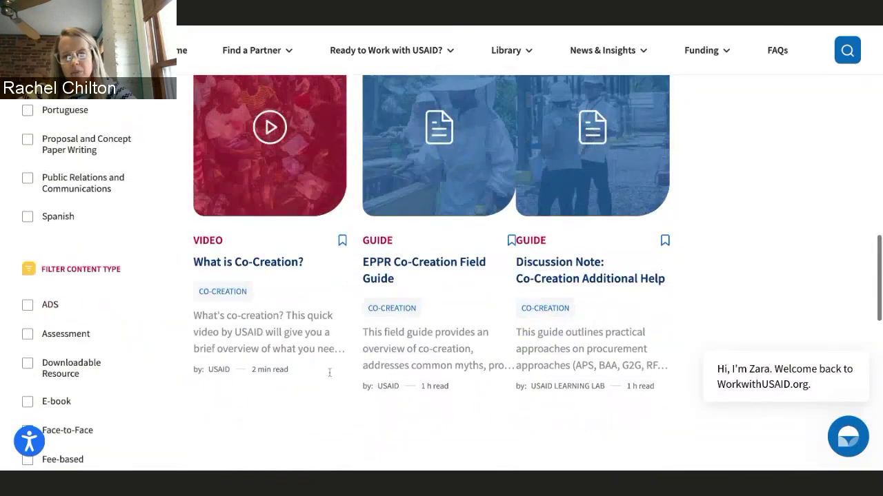
pyautogui.scroll(4, 329, 372)
pyautogui.scroll(4, 330, 372)
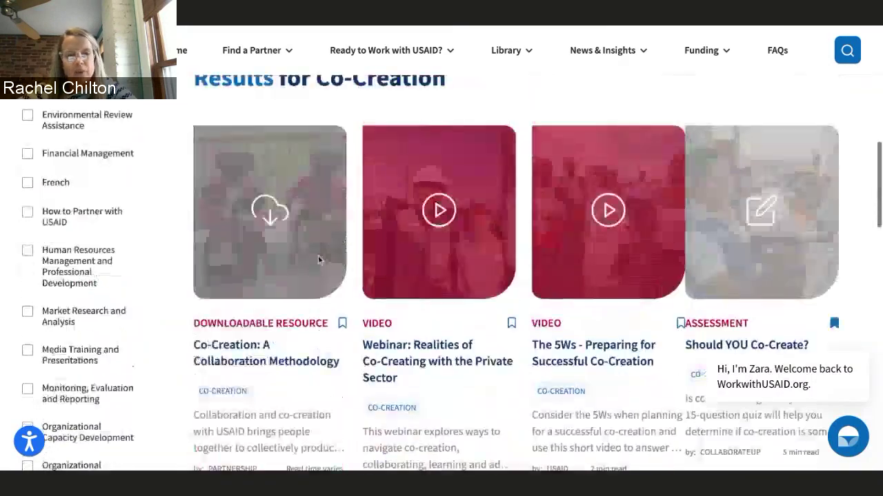
pyautogui.scroll(-1, 292, 351)
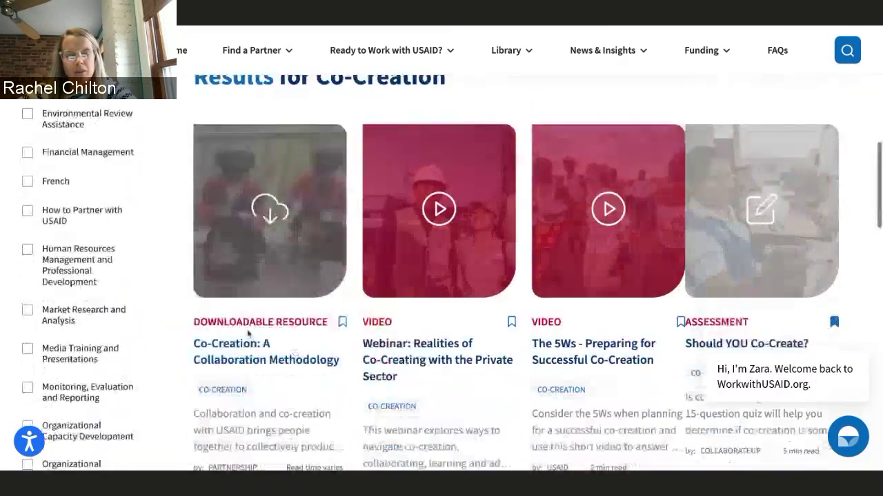
pyautogui.scroll(-7, 107, 298)
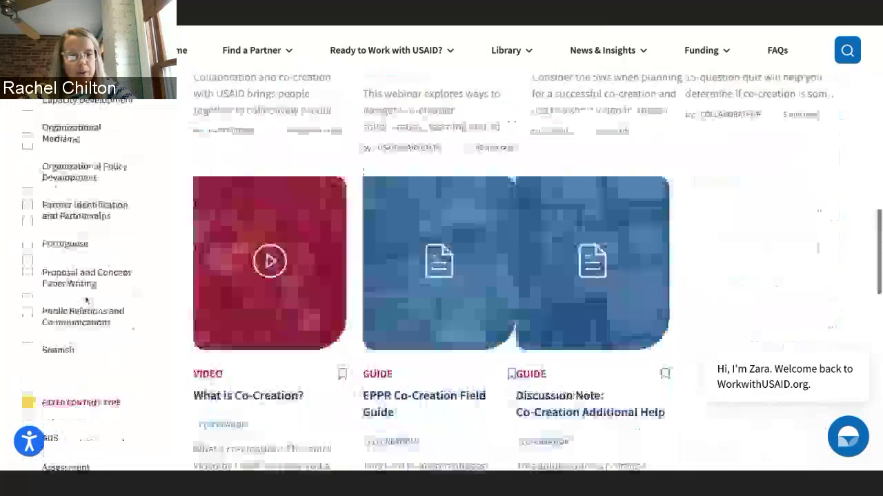
pyautogui.scroll(-3, 86, 301)
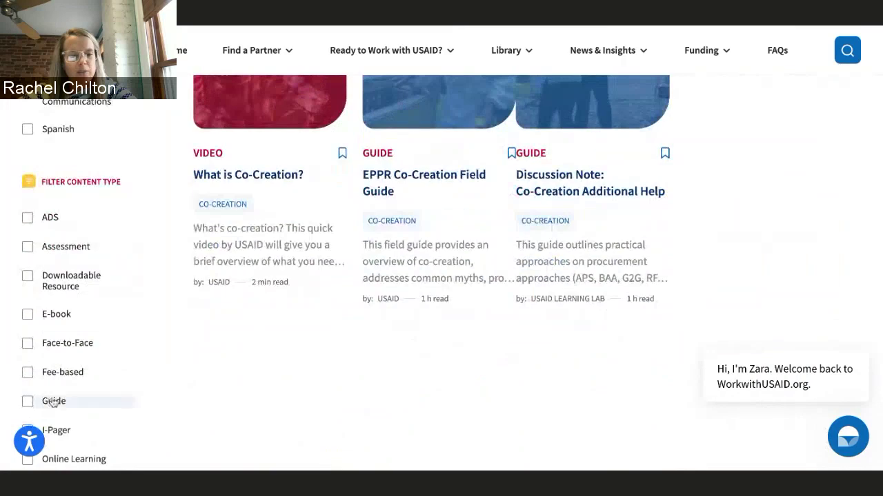
# Bookmark the downloadable resource "Co-Creation: A Collaboration Methodology" from the Co-Creation results.
pyautogui.scroll(-2, 57, 375)
pyautogui.scroll(-2, 65, 352)
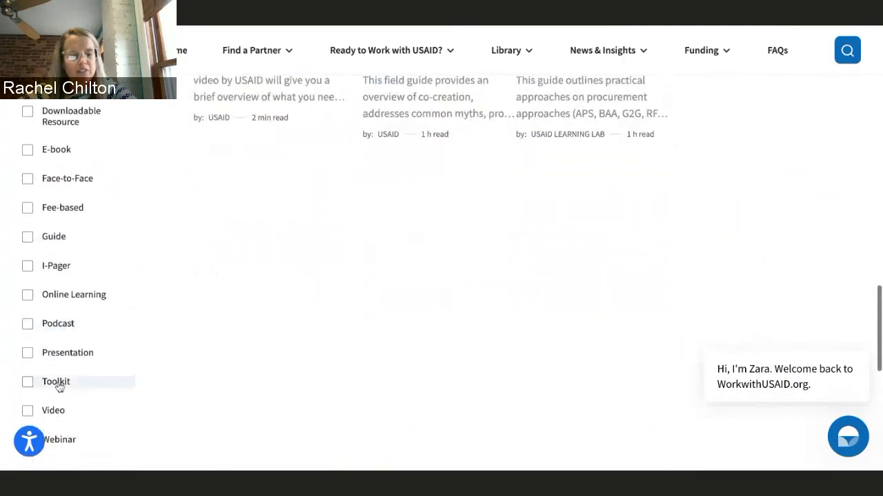
pyautogui.scroll(10, 361, 240)
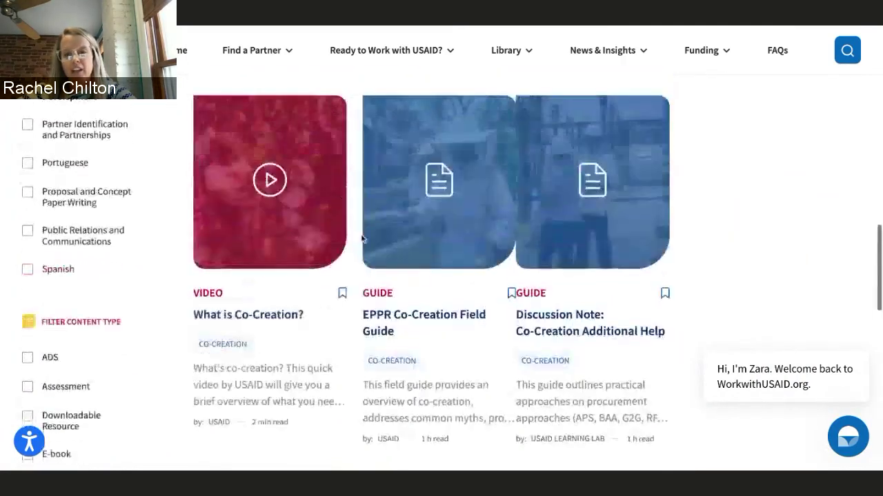
pyautogui.scroll(5, 402, 317)
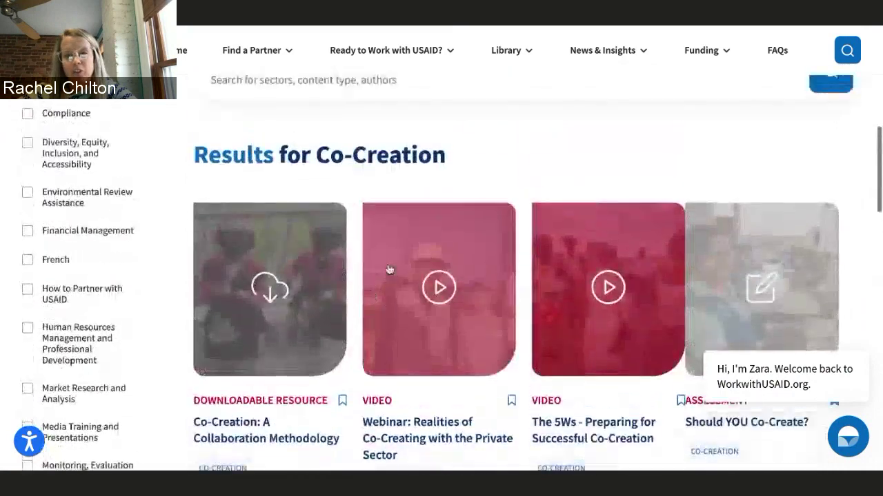
pyautogui.scroll(-5, 402, 318)
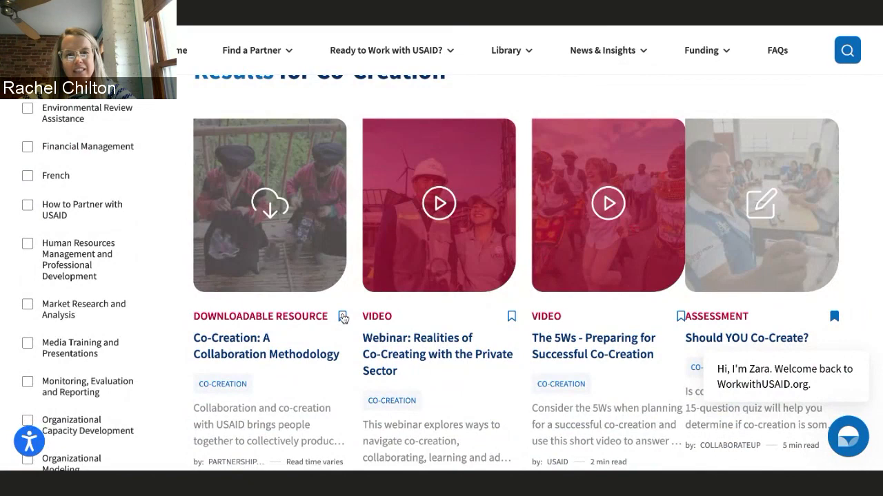
pyautogui.click(342, 316)
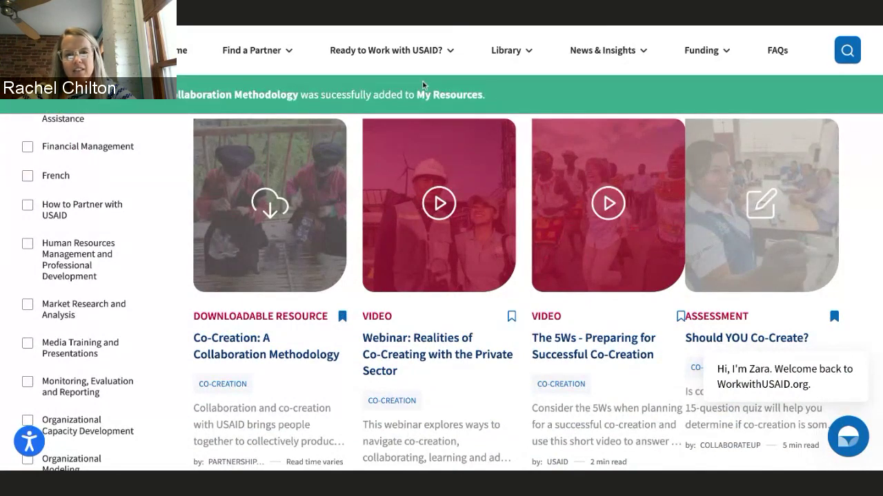
# Open the Library's My Resources page and review the bookmarked resources and their content types.
pyautogui.click(361, 112)
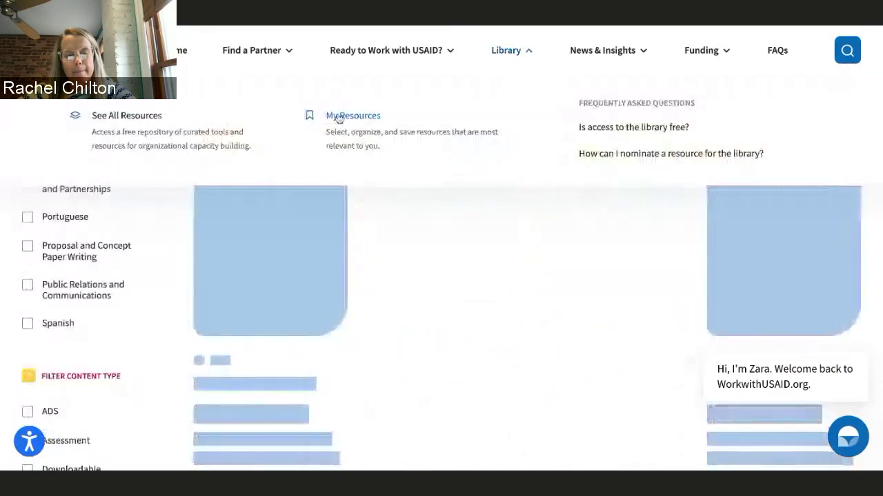
pyautogui.scroll(-4, 297, 297)
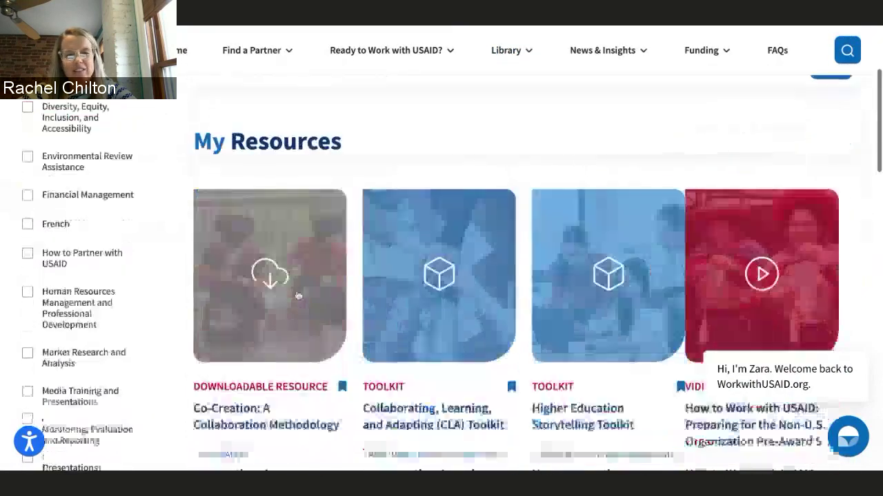
pyautogui.scroll(-1, 297, 295)
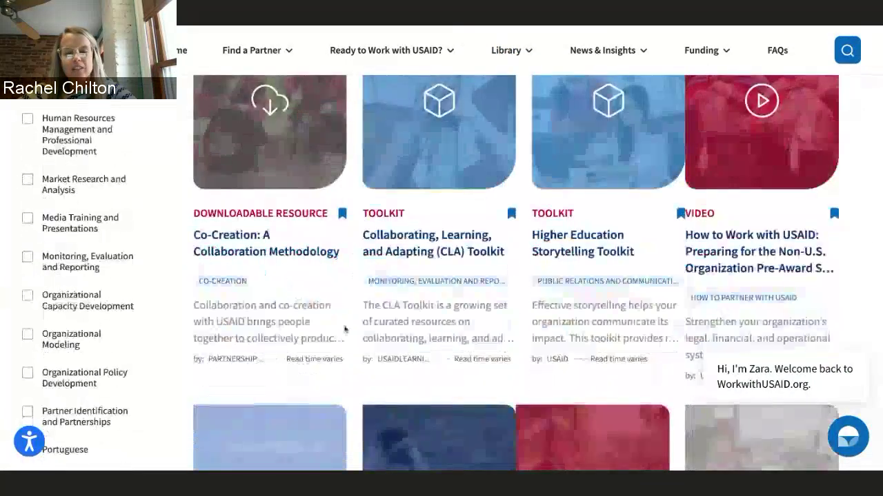
pyautogui.scroll(-1, 344, 330)
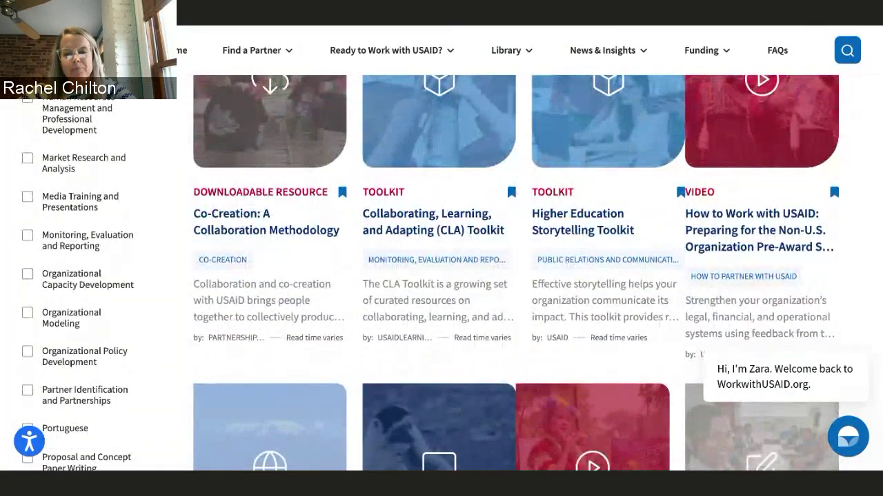
pyautogui.scroll(-2, 441, 276)
pyautogui.scroll(-1, 441, 276)
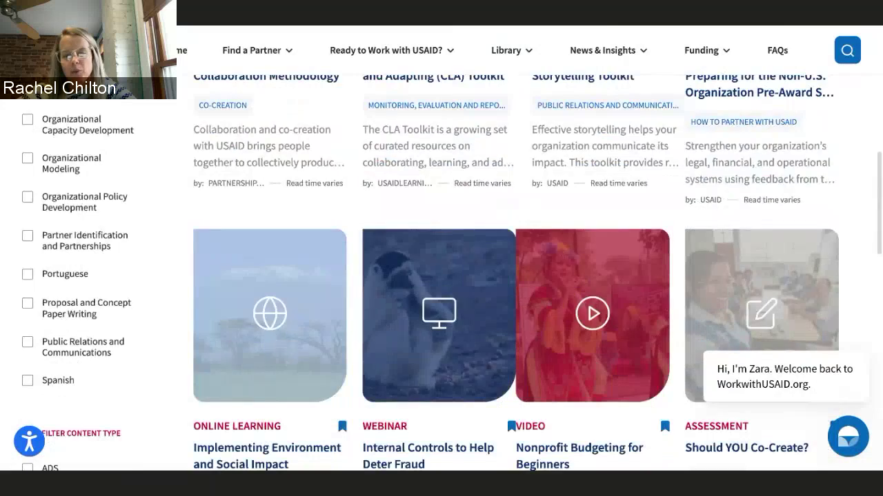
pyautogui.scroll(-1, 342, 315)
pyautogui.scroll(-2, 345, 313)
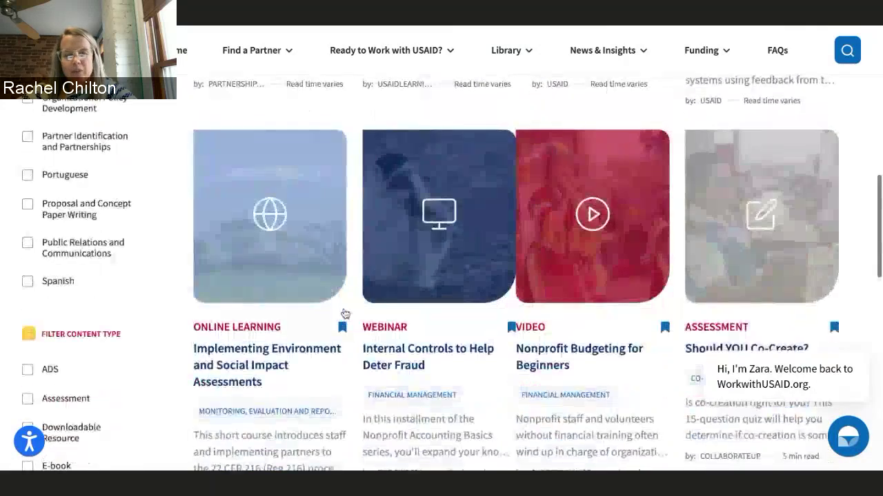
pyautogui.scroll(-1, 345, 314)
pyautogui.scroll(-1, 345, 313)
pyautogui.scroll(3, 344, 310)
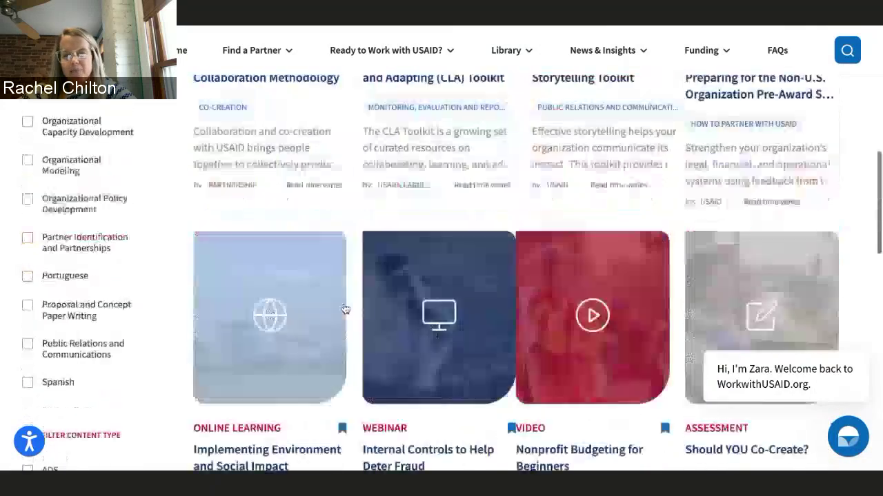
pyautogui.scroll(4, 345, 309)
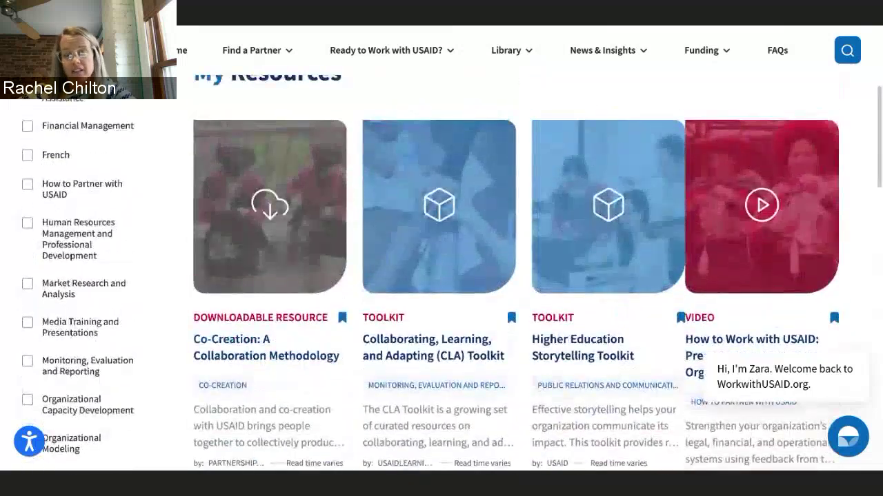
pyautogui.scroll(1, 351, 237)
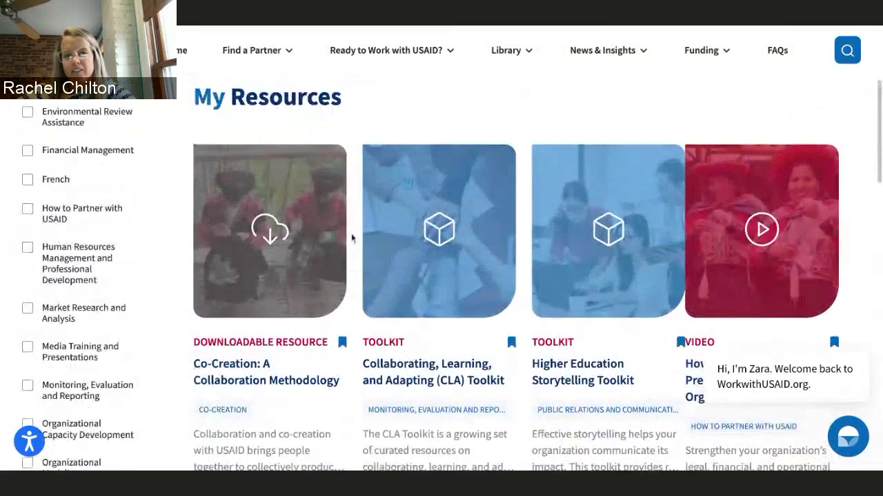
pyautogui.scroll(3, 457, 112)
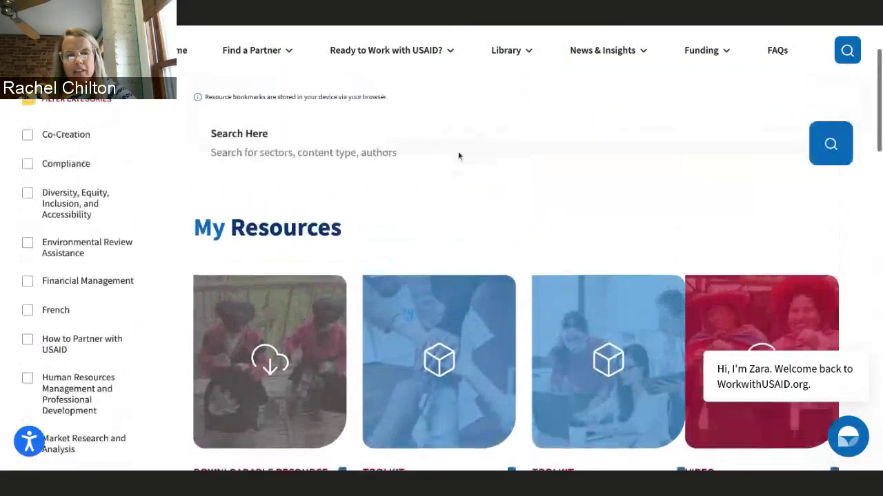
pyautogui.scroll(1, 462, 173)
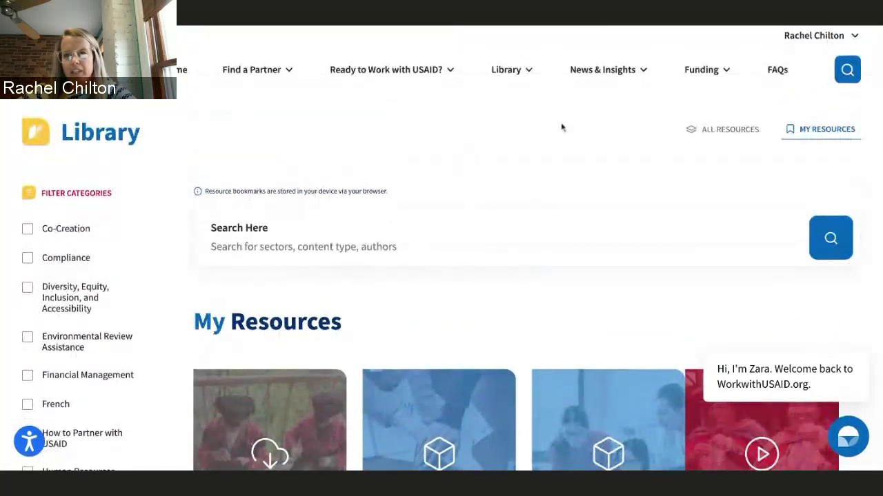
# Go to Latest News under News & Insights and open the featured post "April Events: Mark Your Calendars".
pyautogui.moveTo(592, 91)
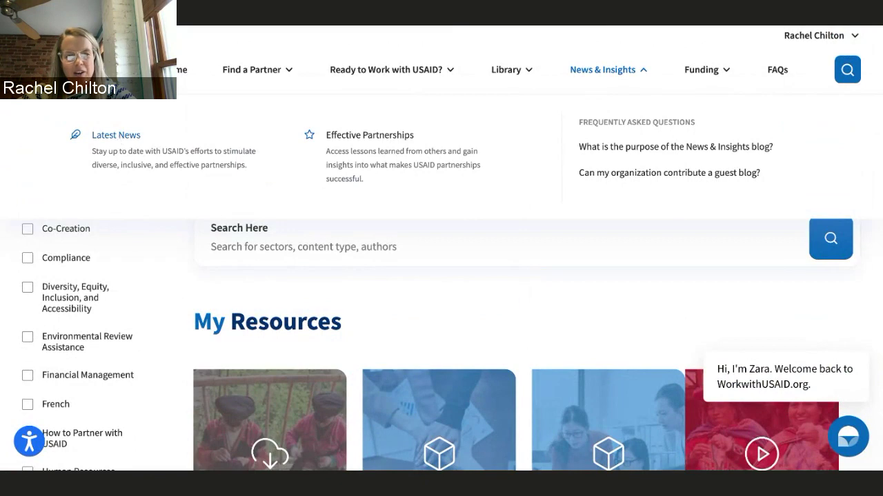
pyautogui.scroll(-2, 617, 206)
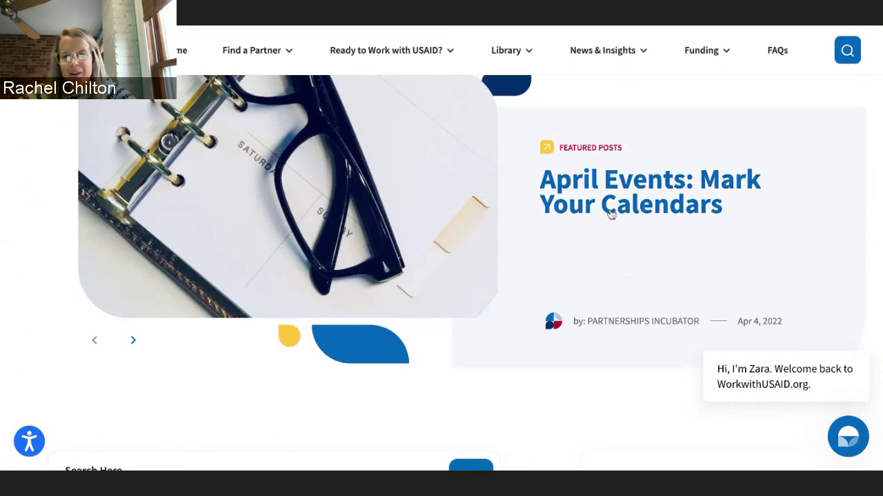
pyautogui.click(611, 215)
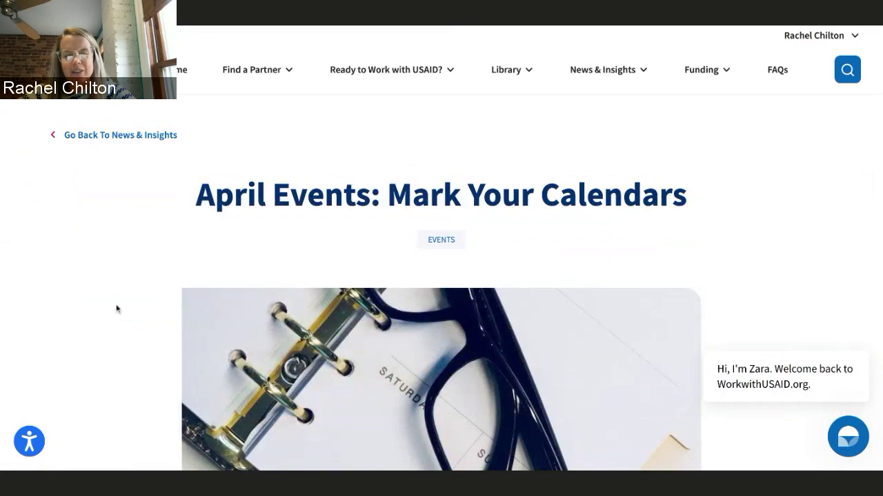
# Read the April post's USAID Events, Other Events and Selected Funding Opportunity Due Dates sections, including the Africa listings.
pyautogui.scroll(-2, 117, 306)
pyautogui.scroll(-6, 117, 305)
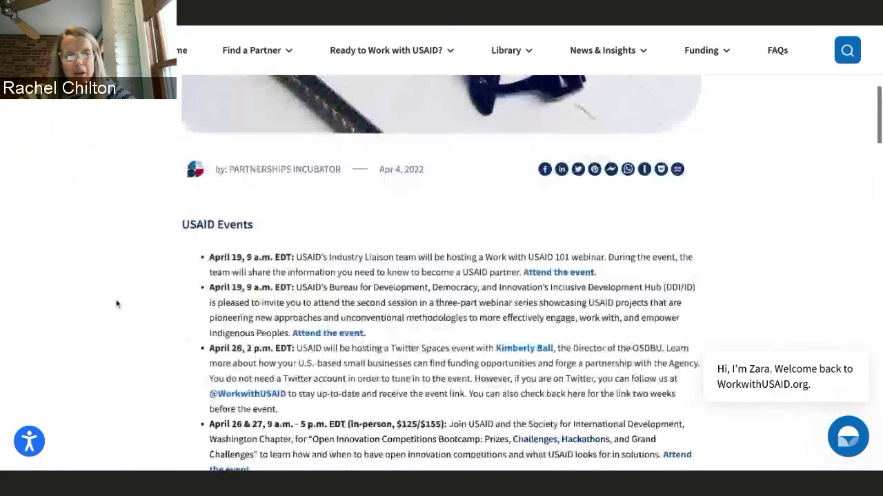
pyautogui.scroll(-2, 117, 306)
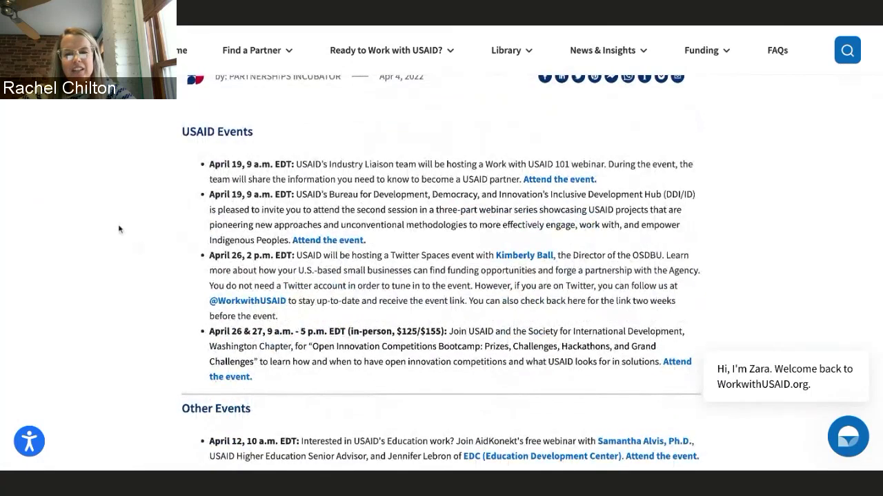
pyautogui.scroll(1, 119, 229)
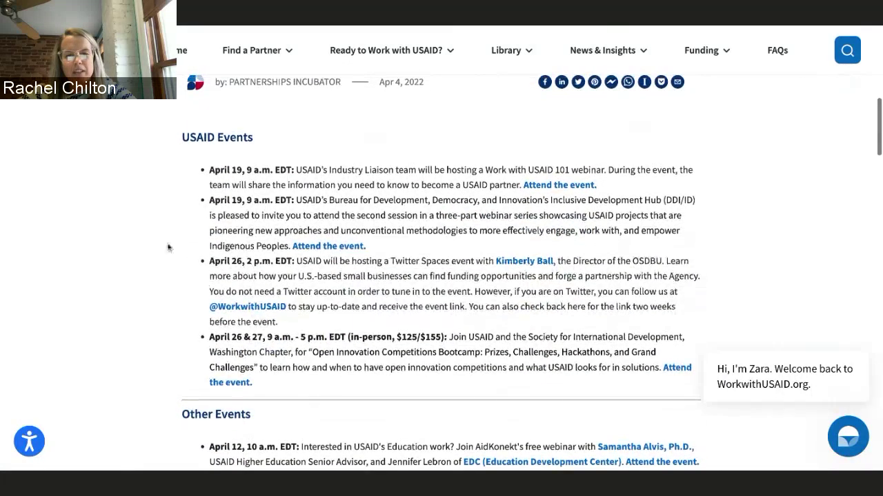
pyautogui.scroll(-2, 166, 243)
pyautogui.scroll(-4, 166, 242)
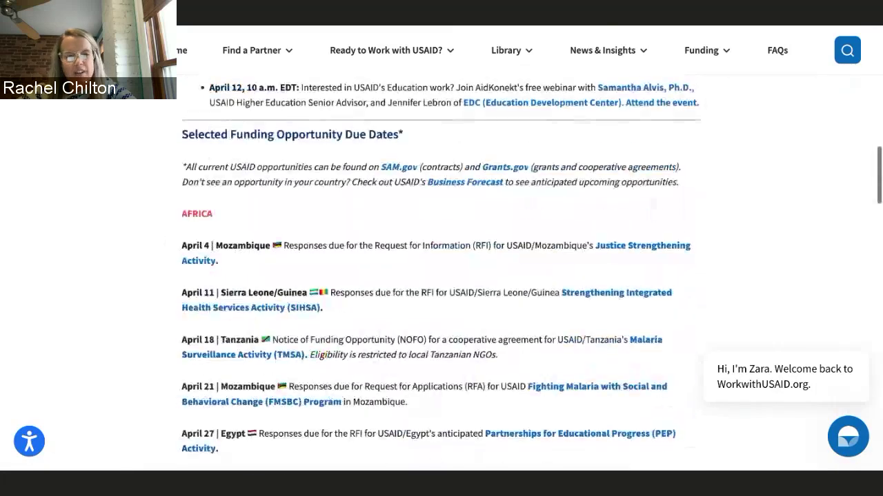
pyautogui.scroll(-1, 155, 240)
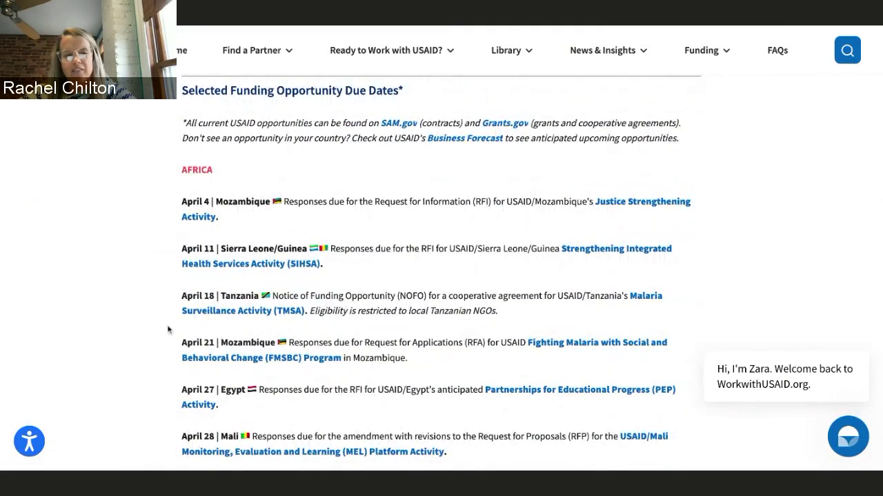
pyautogui.scroll(1, 167, 328)
pyautogui.scroll(10, 89, 170)
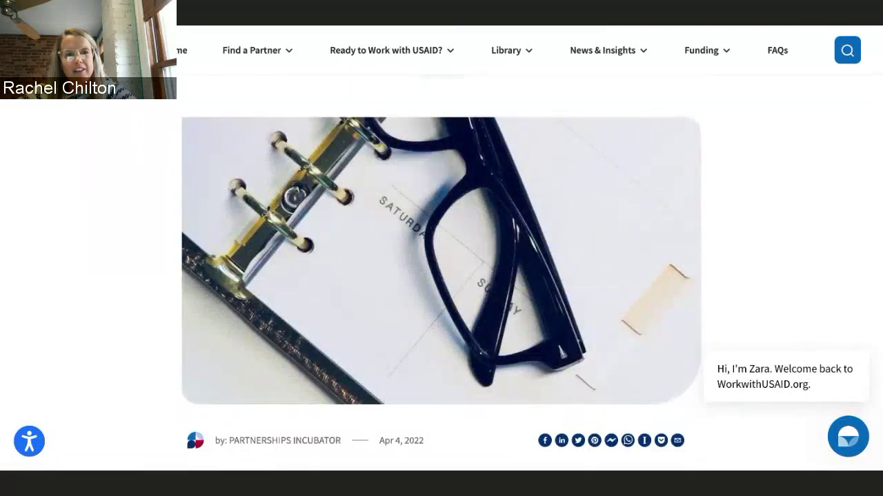
# Return to the News & Insights page and look through its list of recent articles and the Top Categories.
pyautogui.hotkey('alt', 'Left')
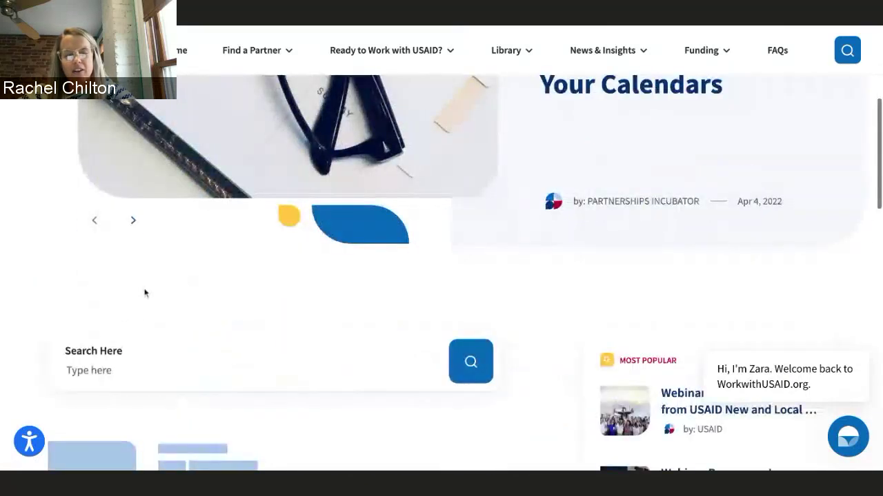
pyautogui.scroll(-4, 145, 293)
pyautogui.scroll(-3, 326, 339)
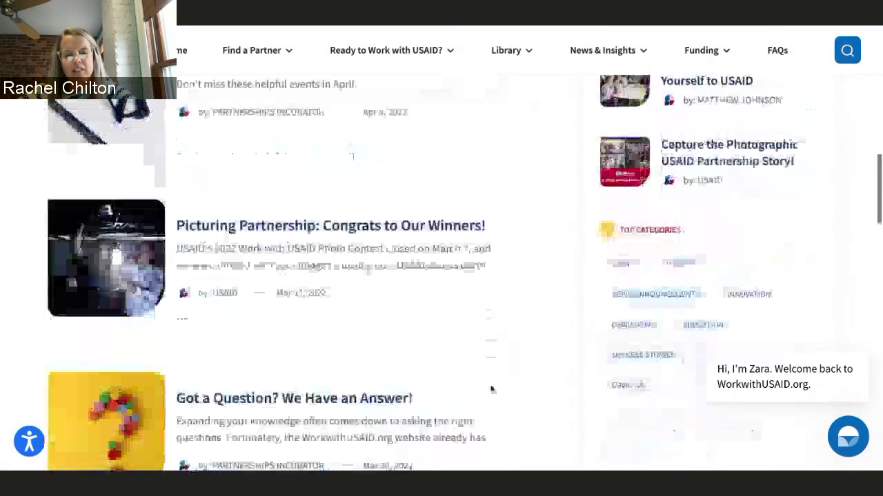
pyautogui.scroll(-2, 490, 338)
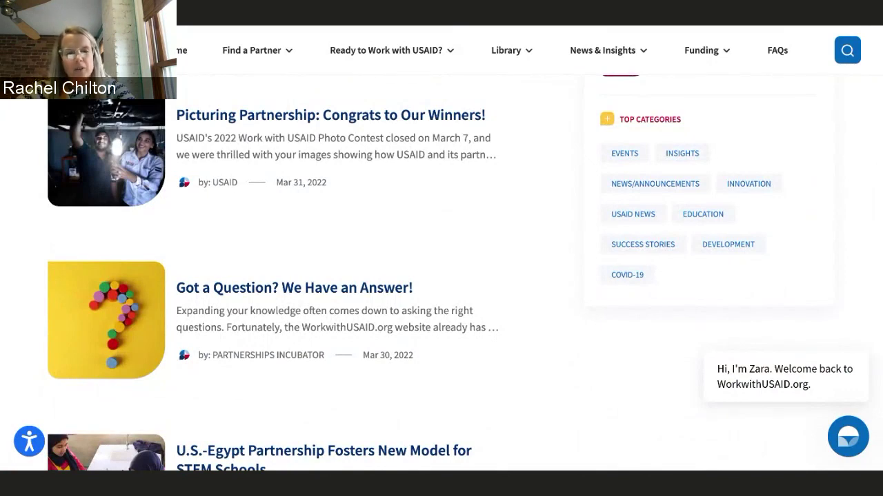
pyautogui.scroll(-1, 492, 318)
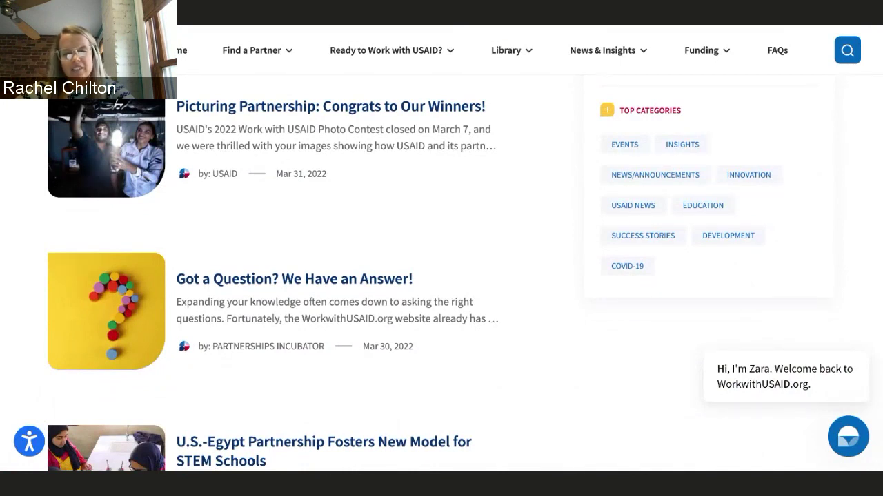
pyautogui.scroll(1, 264, 139)
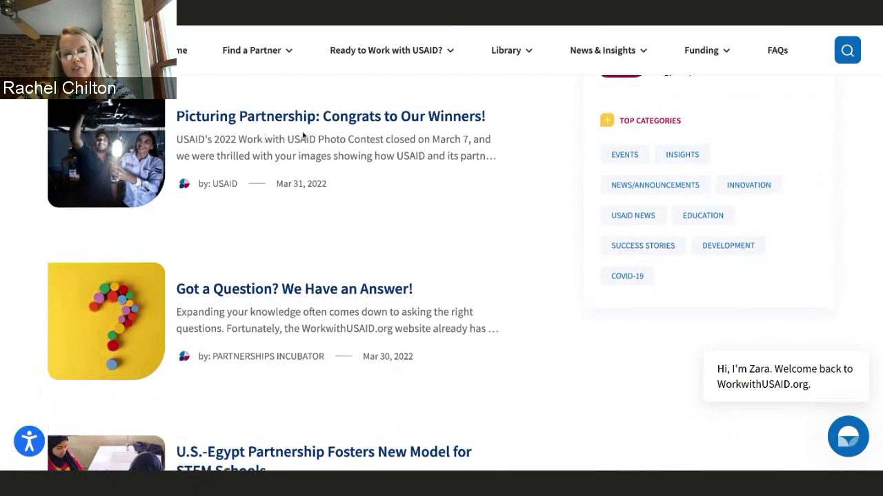
pyautogui.scroll(-1, 506, 274)
pyautogui.scroll(-4, 508, 335)
pyautogui.scroll(-3, 508, 331)
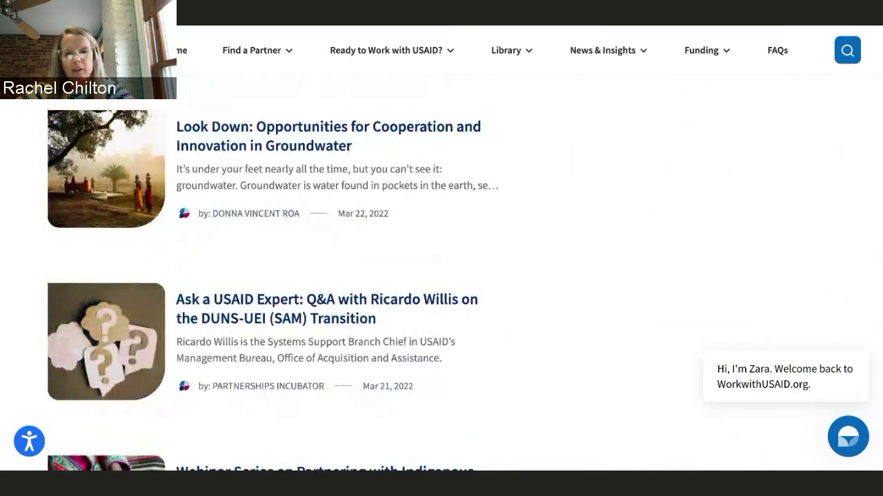
pyautogui.scroll(-2, 584, 177)
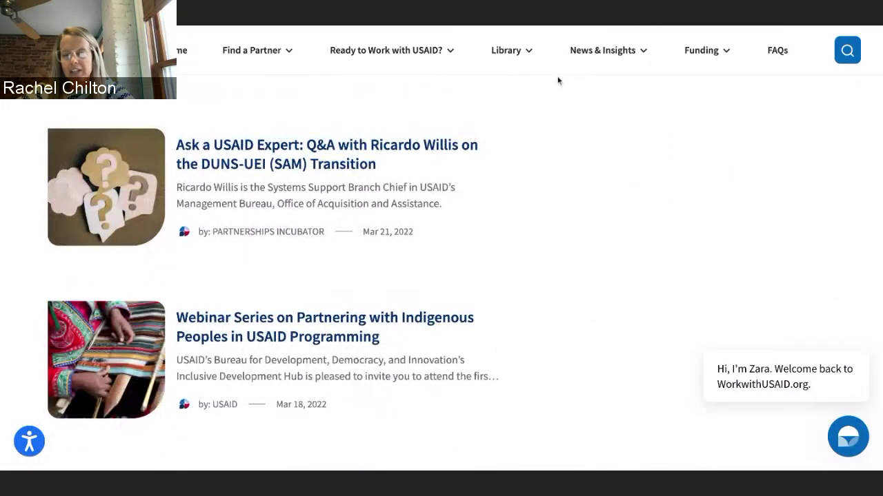
# Open the FAQs page and view the FAQ search and the question topics, such as Acquisition & Assistance.
pyautogui.click(701, 76)
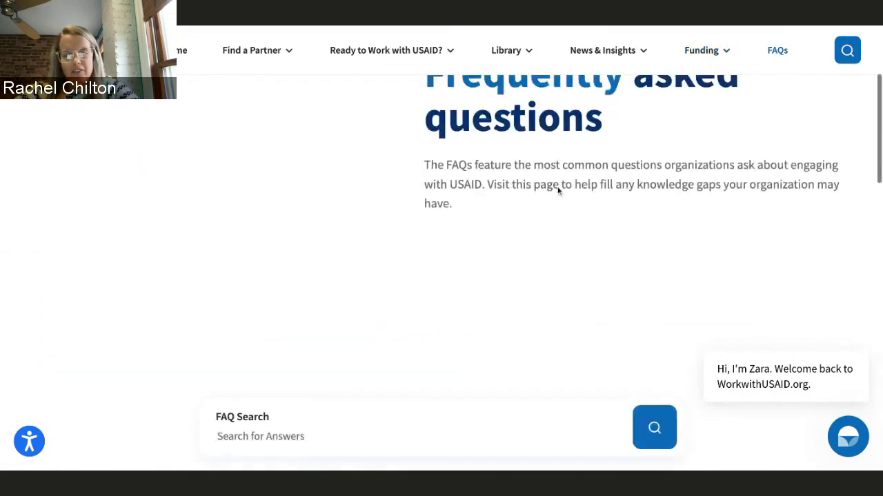
pyautogui.scroll(-2, 362, 293)
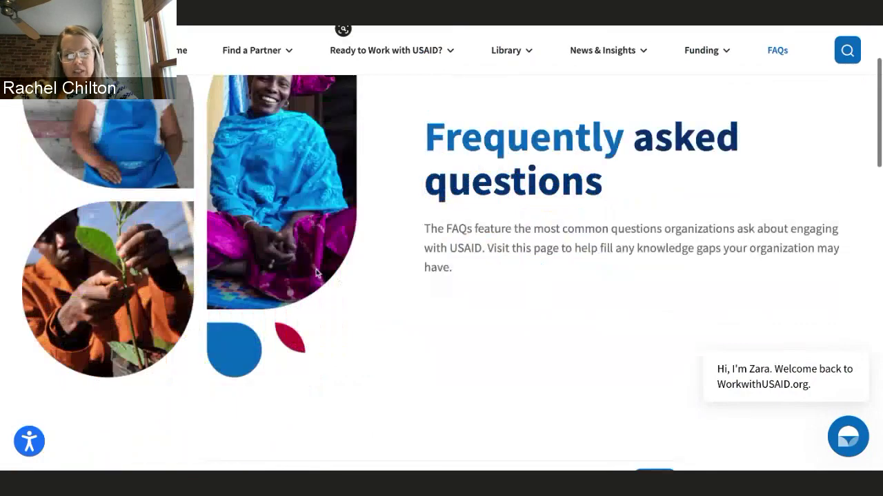
pyautogui.scroll(-4, 316, 269)
pyautogui.scroll(-2, 297, 283)
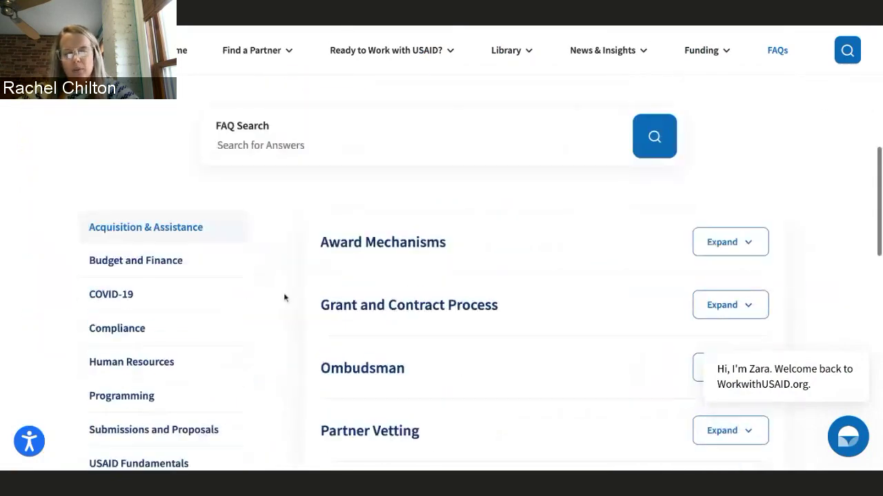
# Expand Award Mechanisms in the FAQs, view the answer to "How can I find a Grant Under Contract (GUC)?", and collapse that answer.
pyautogui.scroll(-1, 284, 293)
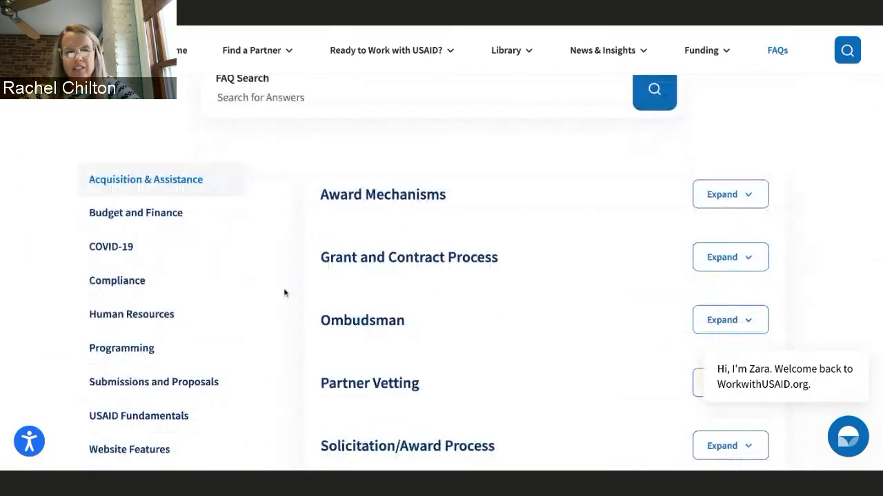
pyautogui.scroll(-1, 285, 292)
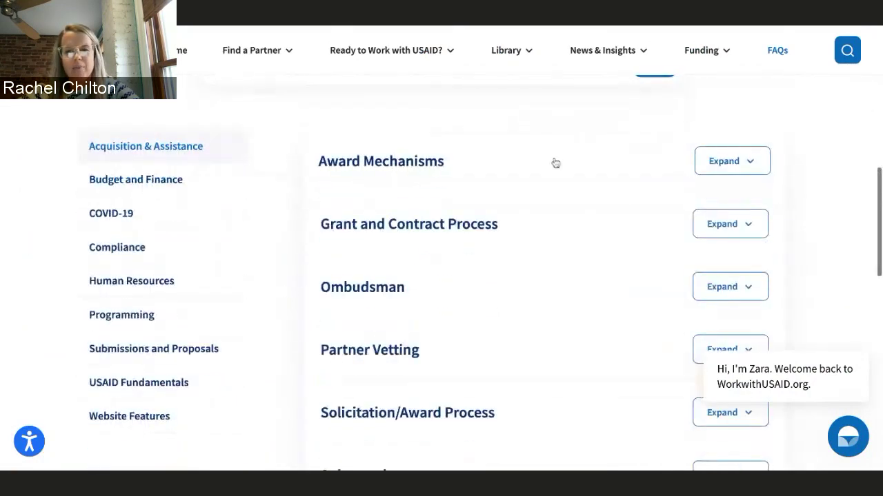
pyautogui.click(751, 165)
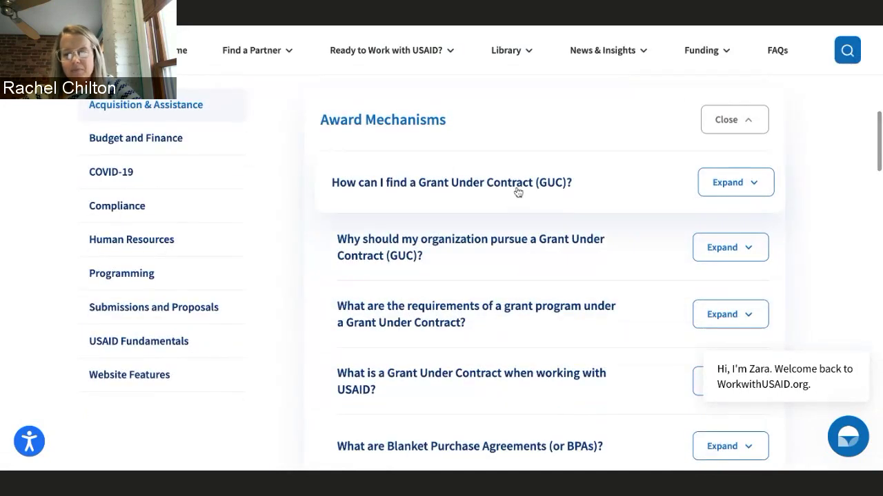
pyautogui.click(724, 187)
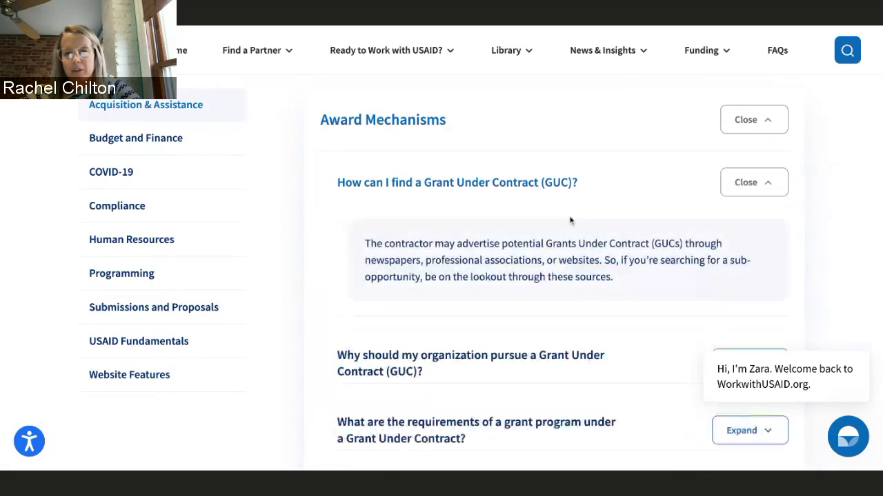
pyautogui.click(724, 188)
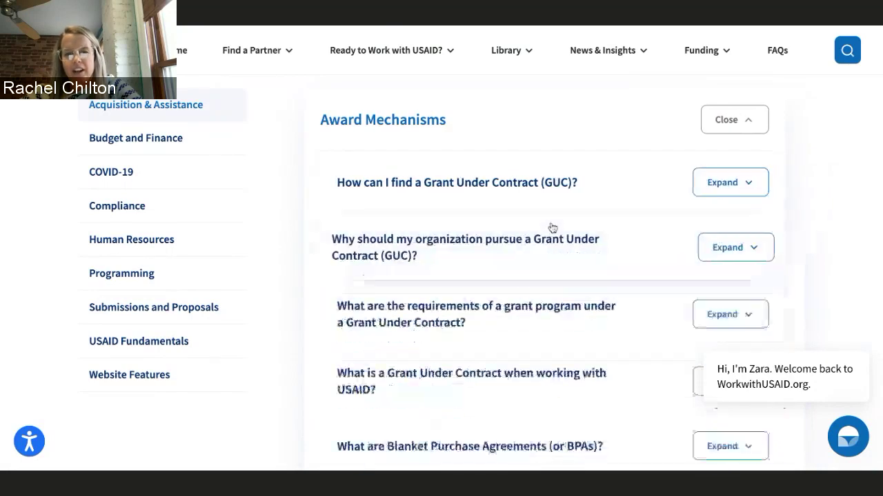
# Look through the remaining Award Mechanisms questions, briefly opening and closing the one on Blanket Purchase Agreements (BPAs).
pyautogui.scroll(-1, 449, 293)
pyautogui.scroll(1, 447, 283)
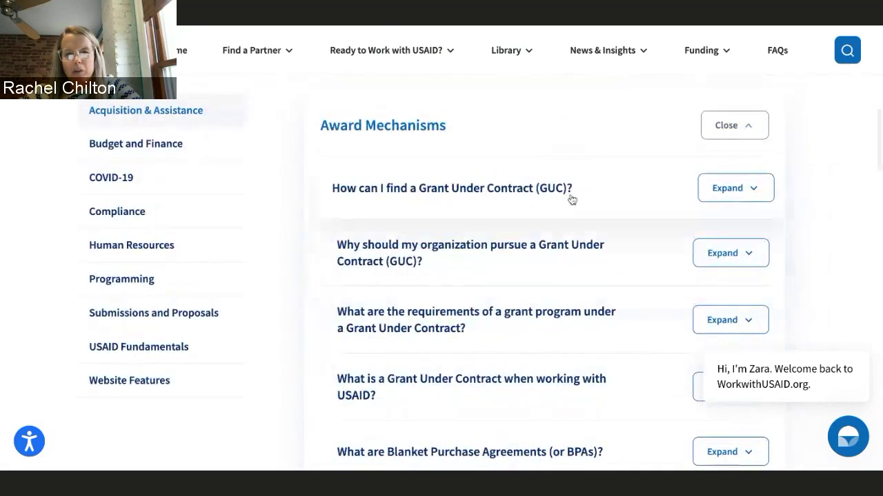
pyautogui.scroll(-2, 555, 272)
pyautogui.scroll(-2, 556, 266)
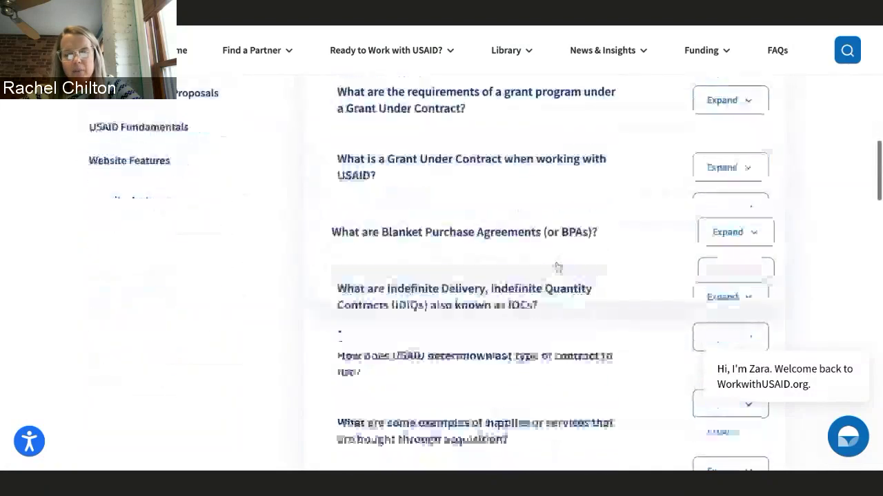
pyautogui.click(750, 233)
pyautogui.click(749, 233)
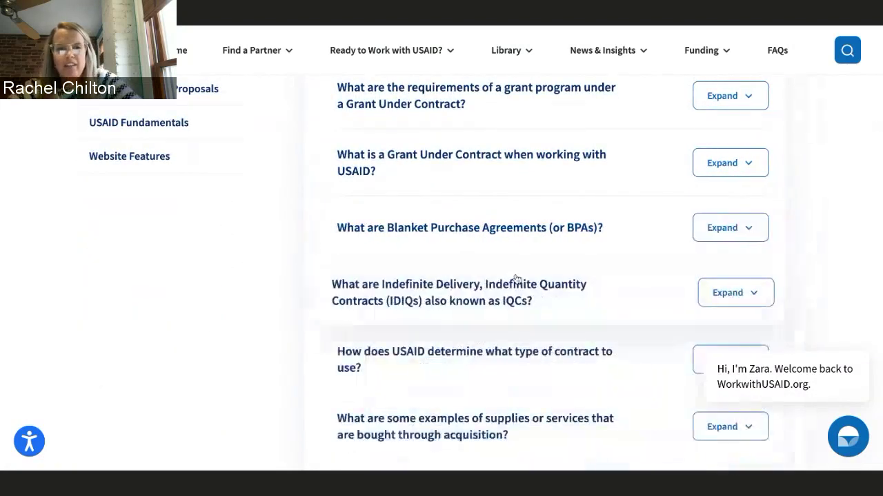
# Switch to the USAID Fundamentals FAQ topic and expand Business Forecast to view its questions.
pyautogui.scroll(3, 517, 279)
pyautogui.click(138, 324)
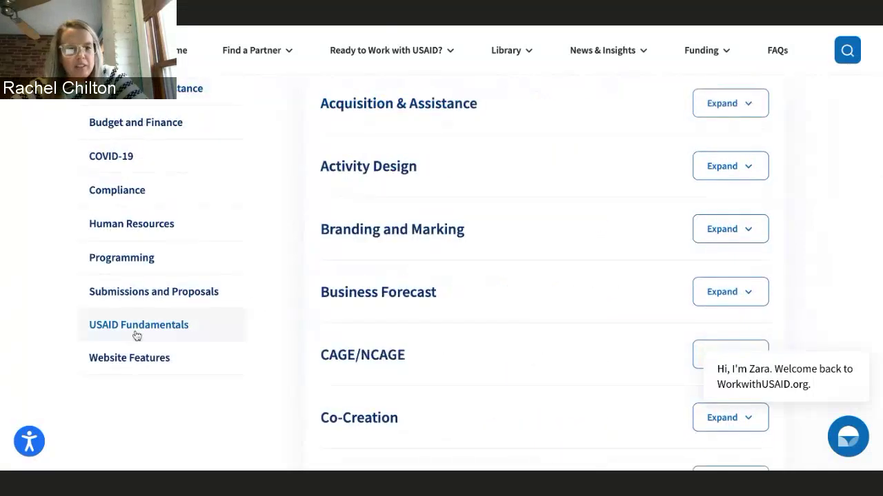
pyautogui.scroll(-1, 609, 213)
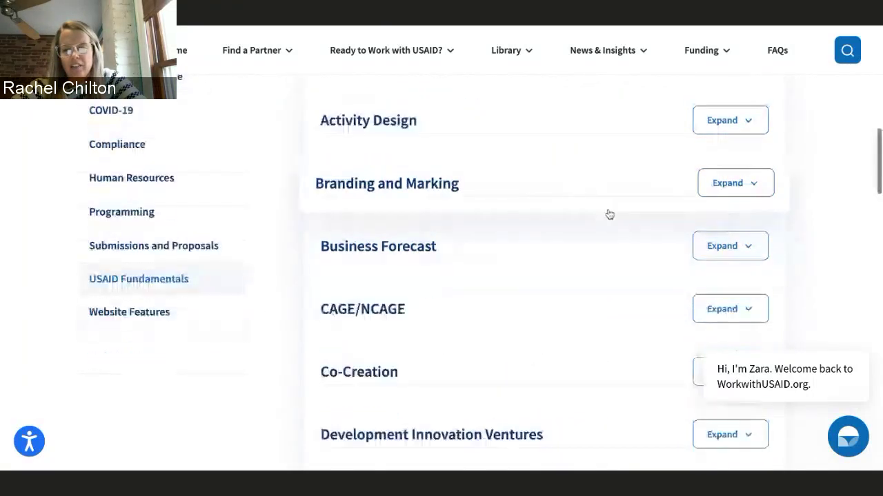
pyautogui.click(744, 243)
pyautogui.scroll(-2, 498, 299)
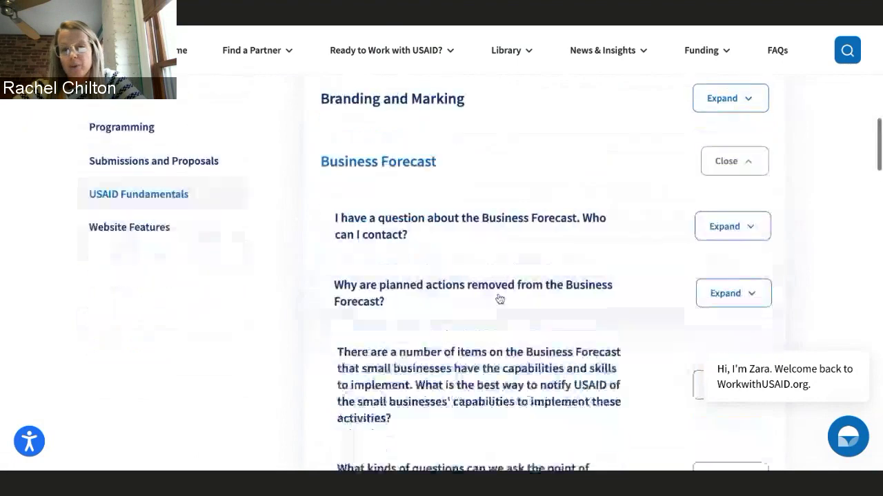
pyautogui.scroll(-1, 591, 258)
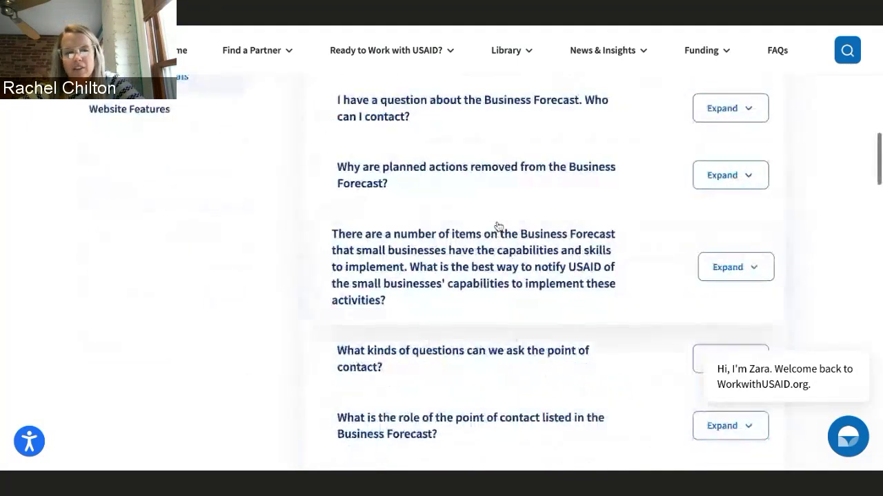
# Return to the FAQ Search field, place the cursor in it, and look over the FAQ topic list again.
pyautogui.scroll(3, 498, 227)
pyautogui.scroll(3, 499, 227)
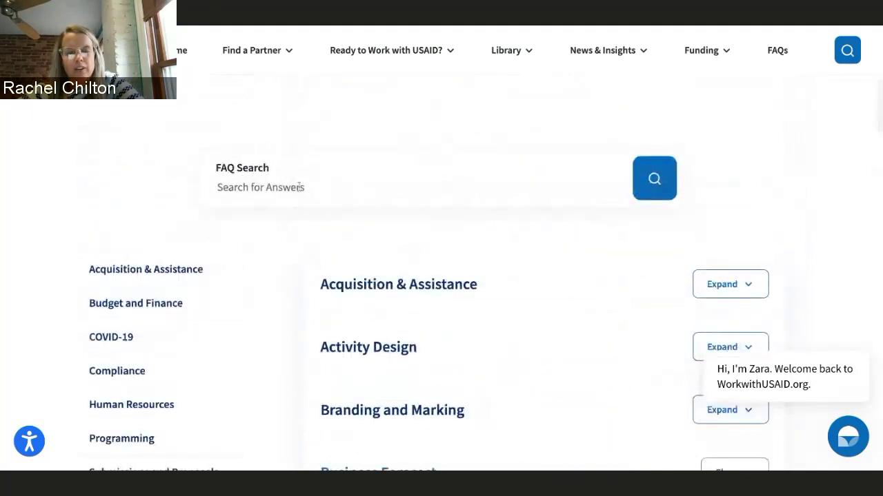
pyautogui.click(333, 189)
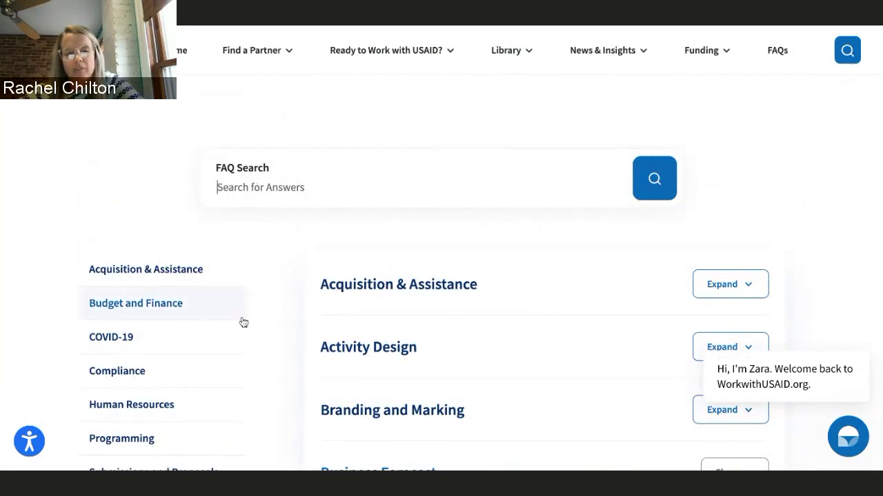
pyautogui.scroll(-1, 244, 312)
pyautogui.scroll(-1, 244, 312)
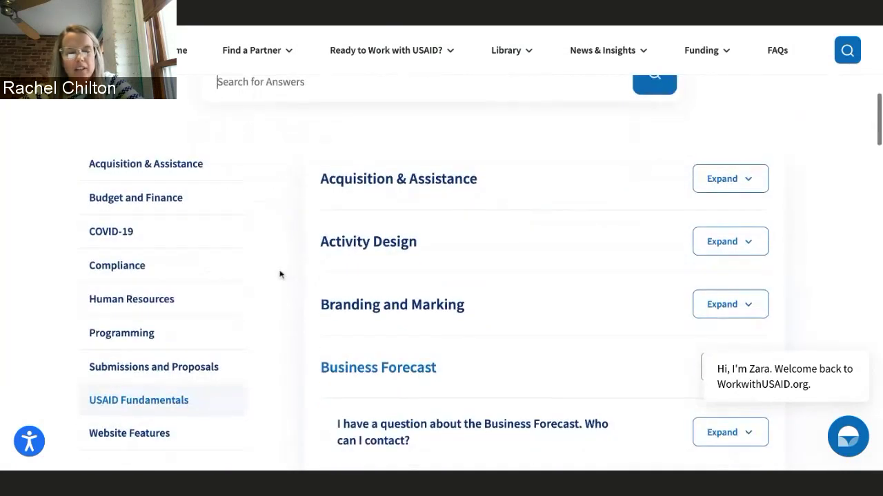
pyautogui.scroll(1, 445, 149)
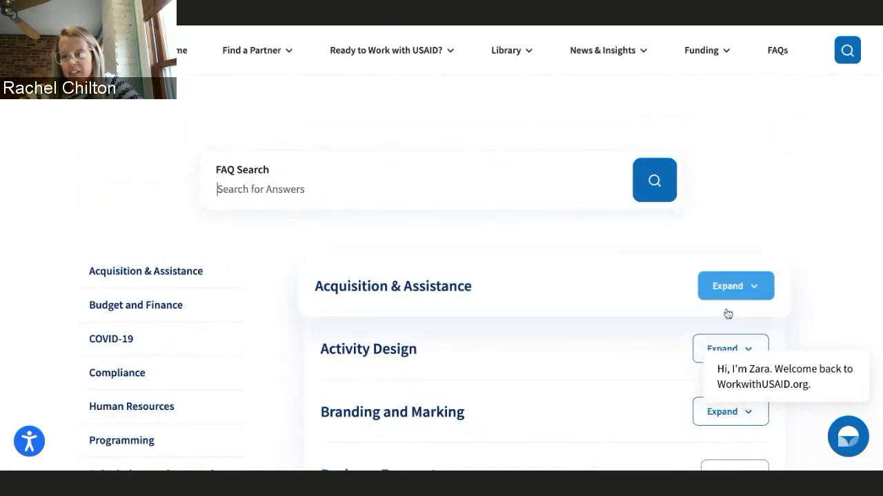
# Open the AskZara chat assistant, view its menu options, then close the chat and return to the start of the FAQs page.
pyautogui.click(848, 437)
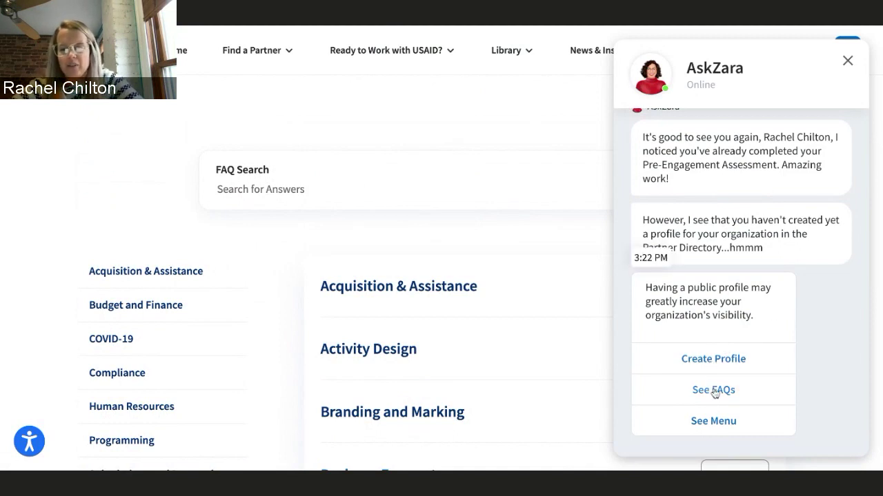
pyautogui.click(714, 420)
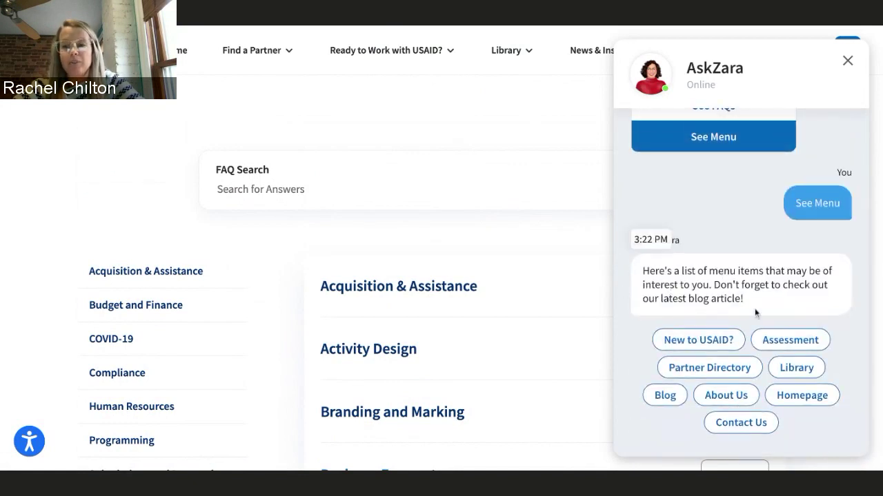
pyautogui.click(847, 62)
pyautogui.scroll(-5, 597, 214)
pyautogui.scroll(6, 599, 207)
pyautogui.scroll(5, 599, 207)
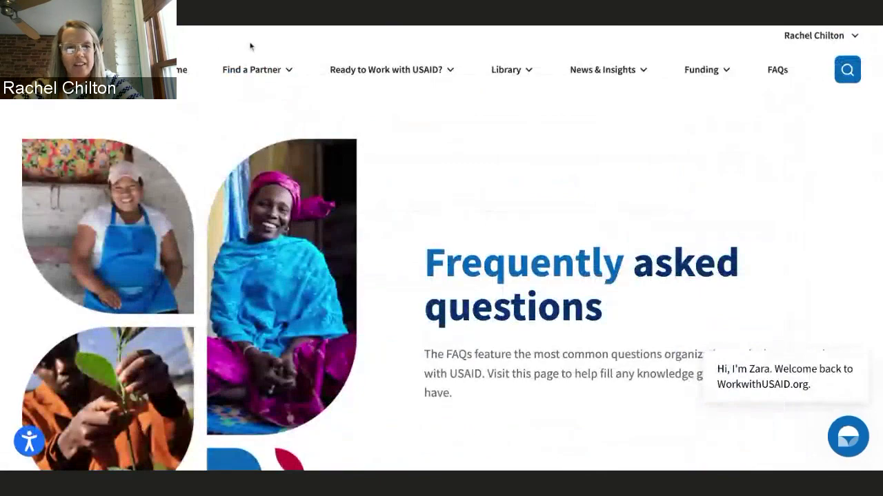